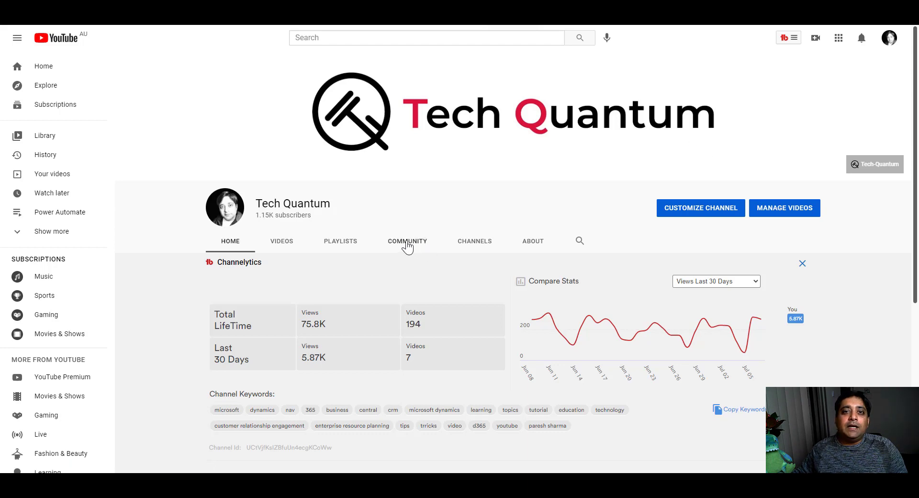
# Show the channel's Community posts and scroll to the video-request post with its QR code and forms link.
pyautogui.click(422, 248)
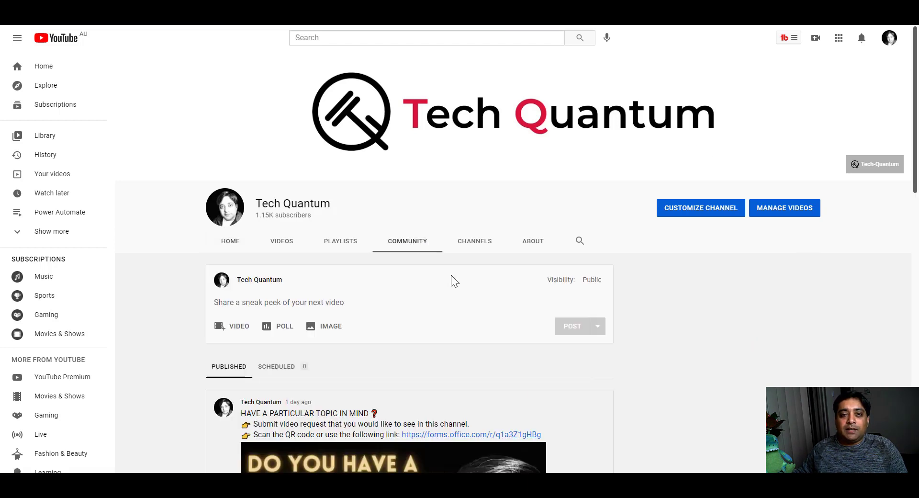
pyautogui.scroll(-6, 453, 277)
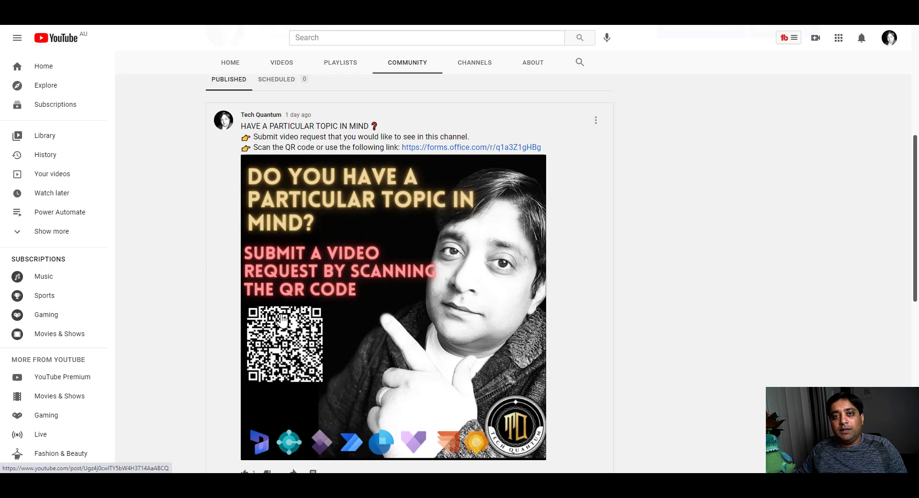
# Follow the post's forms.office.com link and scroll through the Submit a video topic form.
pyautogui.click(441, 148)
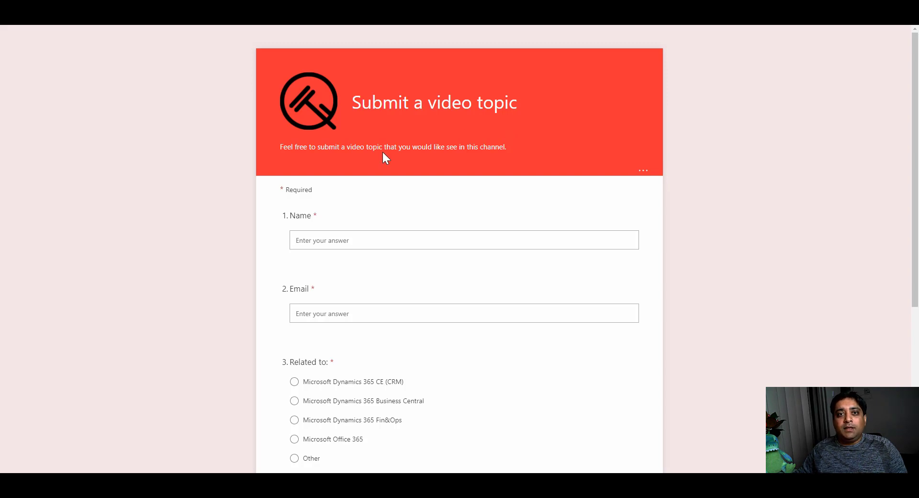
pyautogui.scroll(-2, 383, 156)
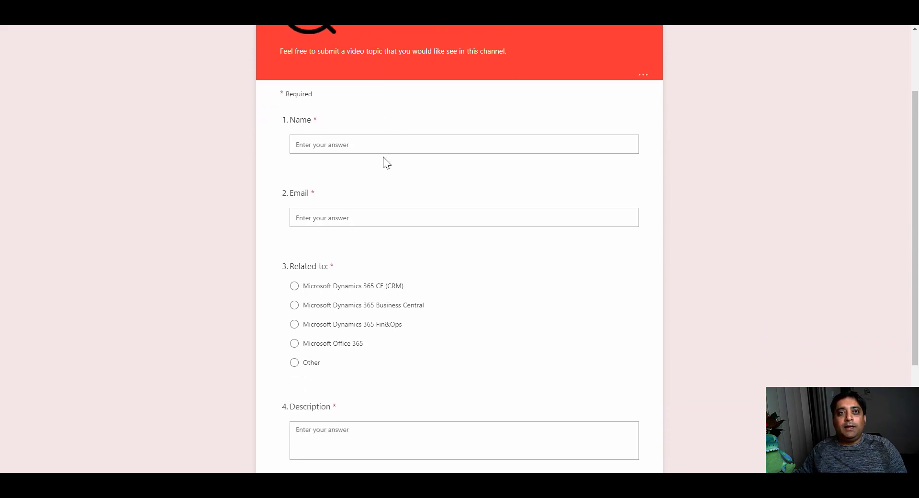
pyautogui.scroll(-2, 404, 229)
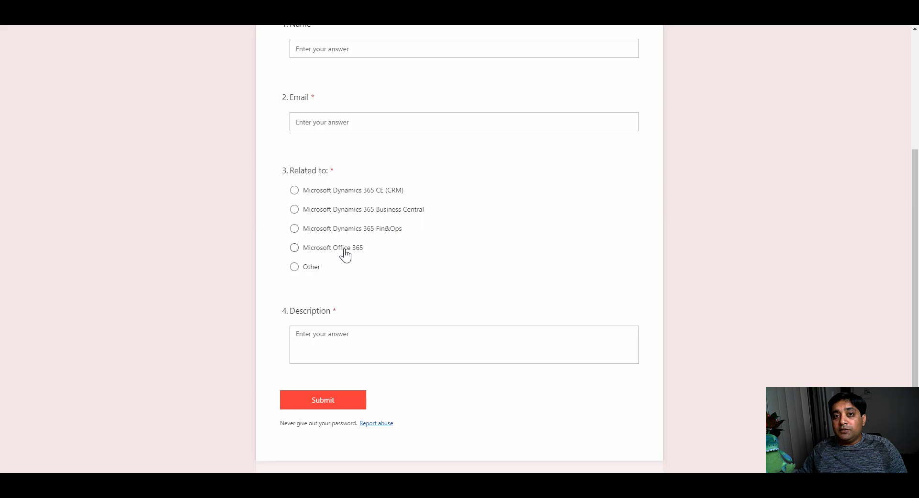
pyautogui.scroll(-2, 336, 275)
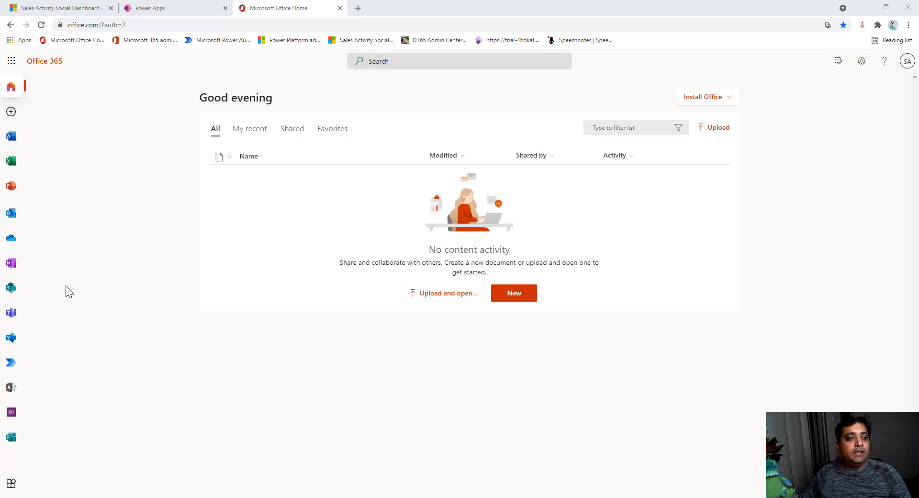
# Launch Forms from the Office 365 app rail and start a new blank form.
pyautogui.click(13, 442)
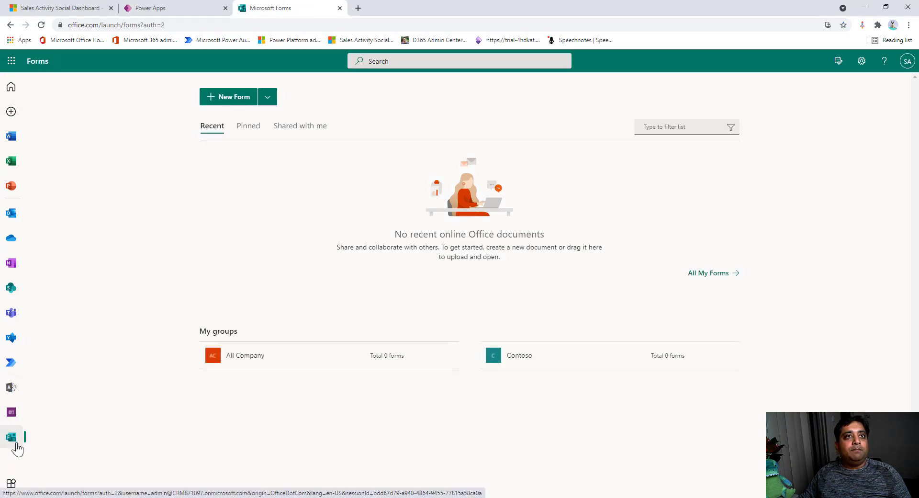
pyautogui.click(231, 102)
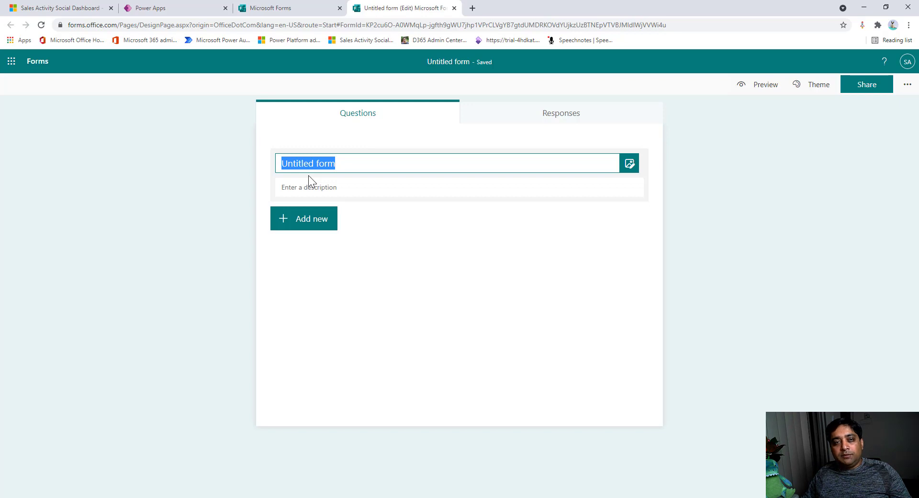
# Title the new form 'Submit a video topic'.
pyautogui.write('Submit a video topic')
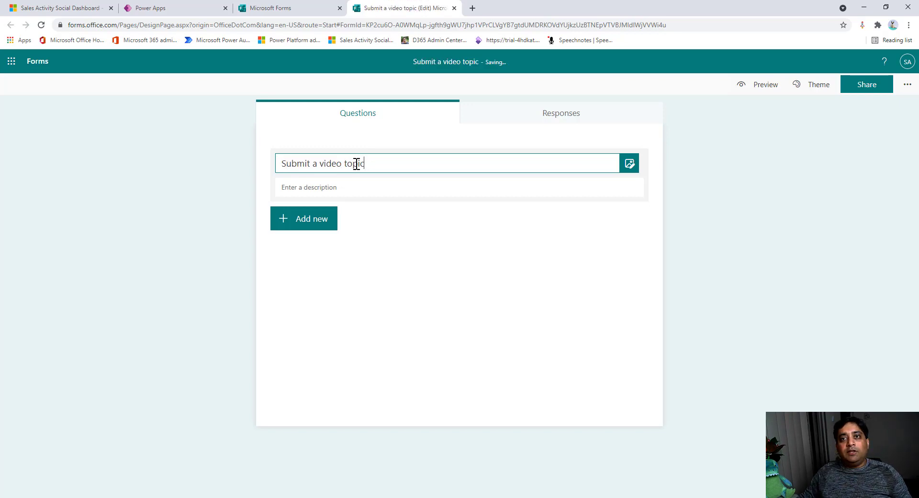
pyautogui.hotkey('ctrl', 'a')
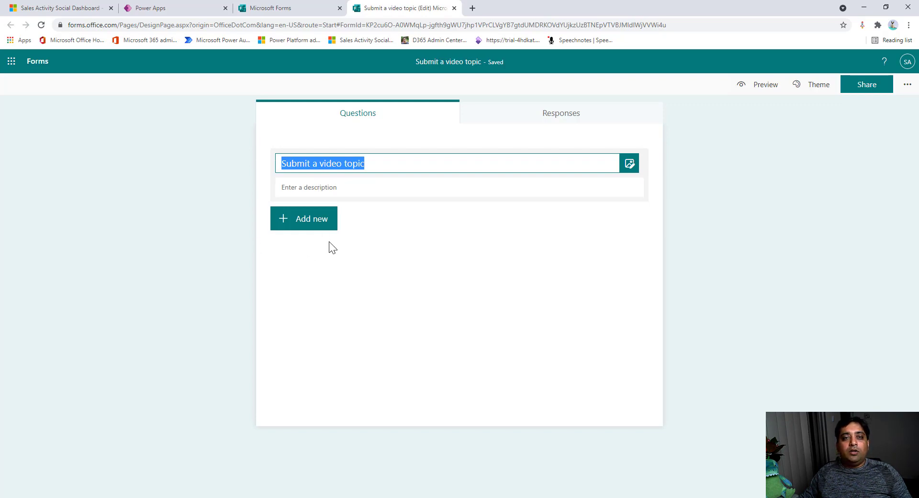
pyautogui.click(313, 224)
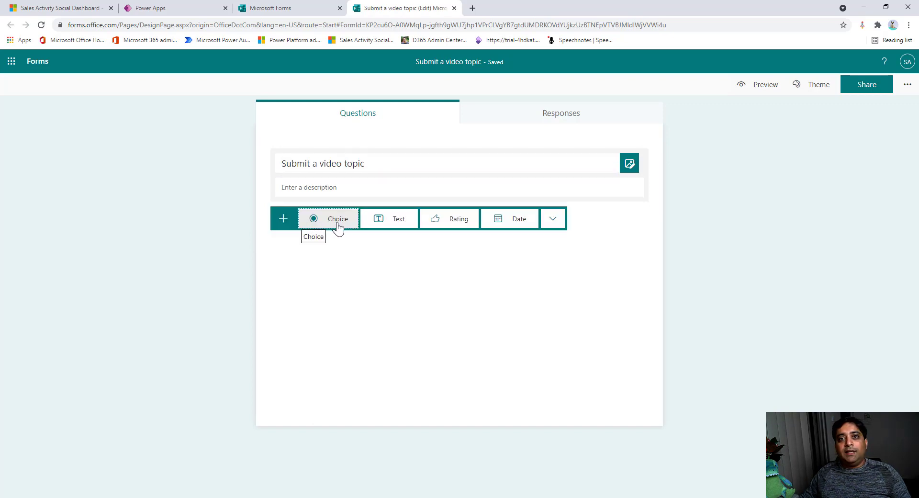
# Add text questions 'Name' (required) and 'E-mail'.
pyautogui.click(377, 225)
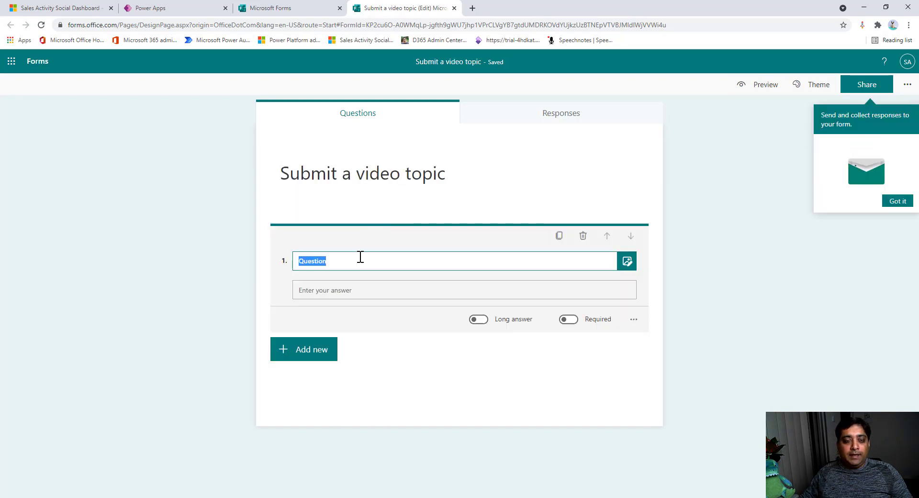
pyautogui.write('Name')
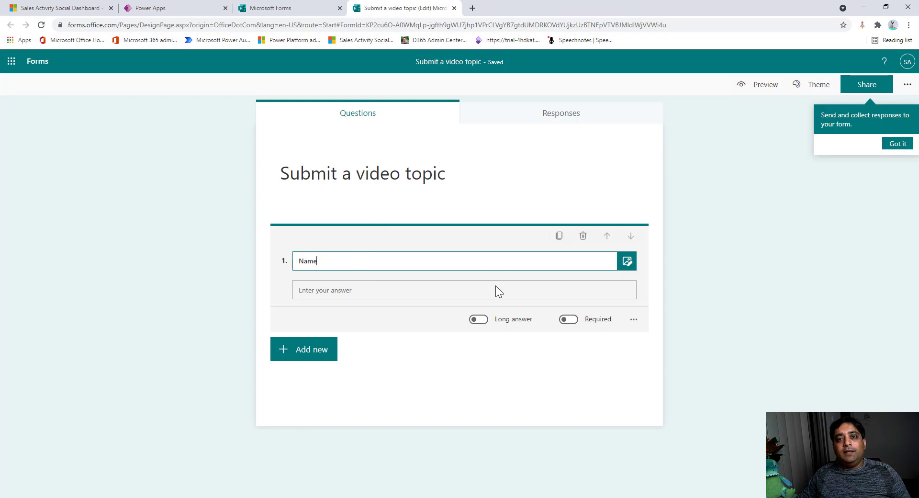
pyautogui.click(567, 320)
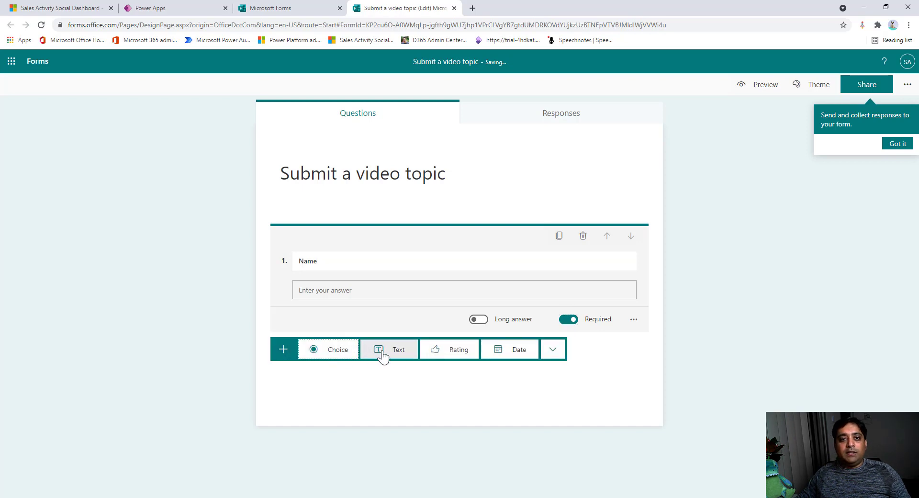
pyautogui.click(396, 351)
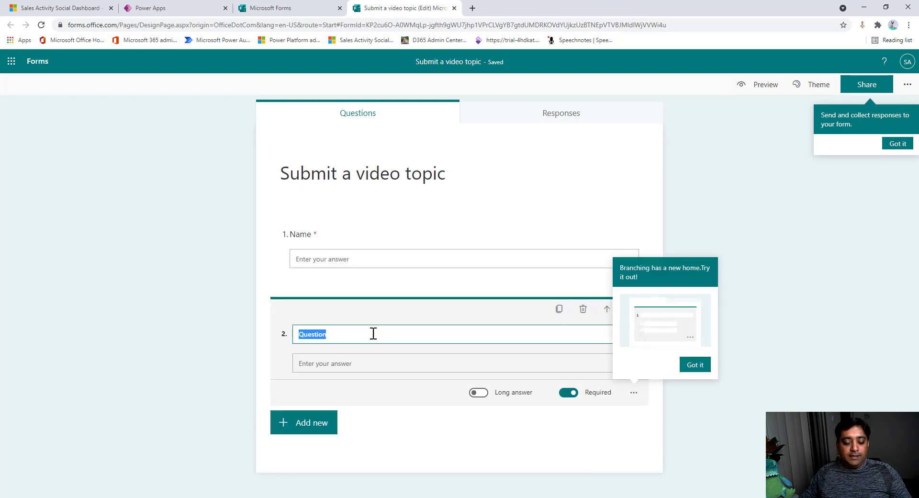
pyautogui.write('E-mail')
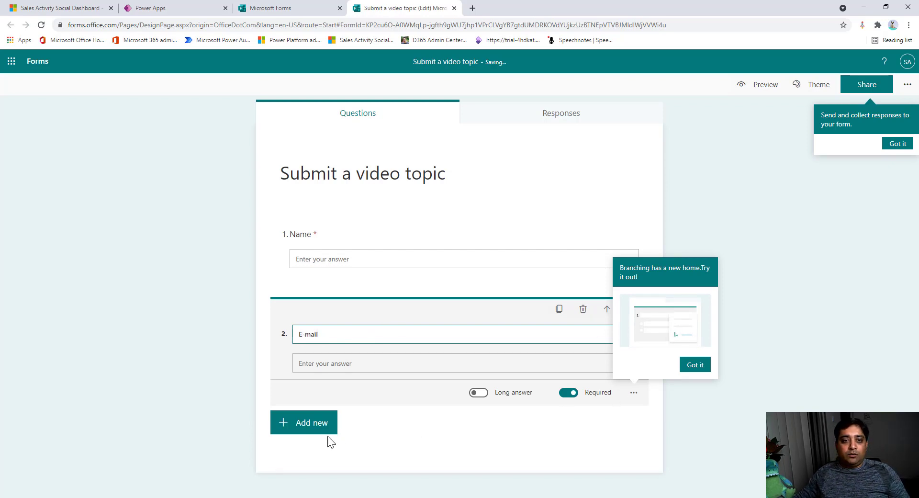
pyautogui.hotkey('ctrl', 'a')
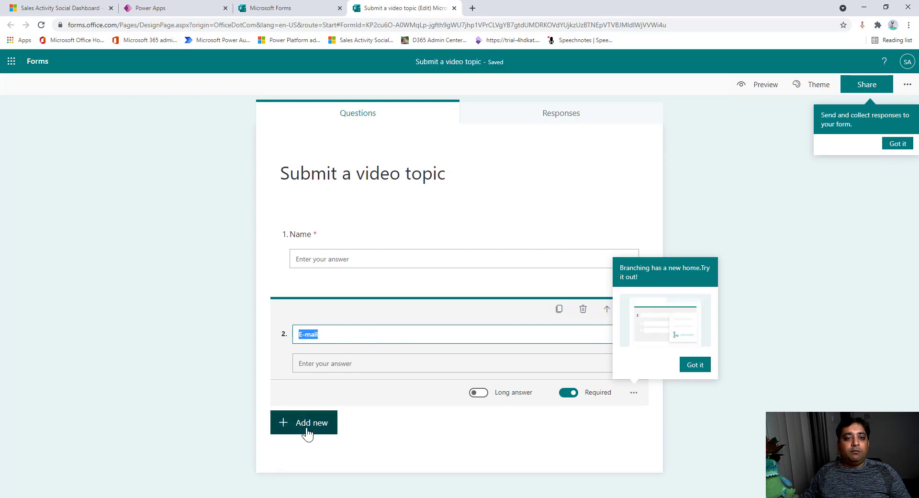
pyautogui.click(306, 427)
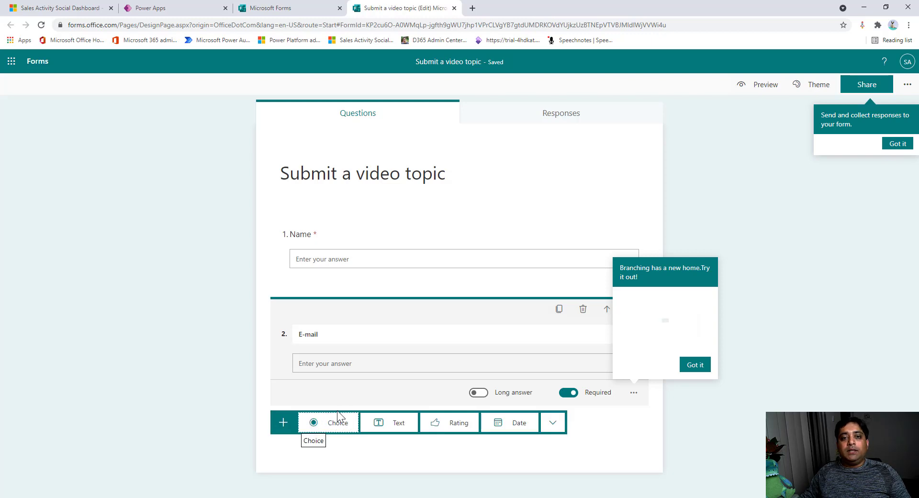
# Add choice question 'Related to:' with options D365 CE, D365 BC, D365 Fin&Ops and Other.
pyautogui.click(334, 423)
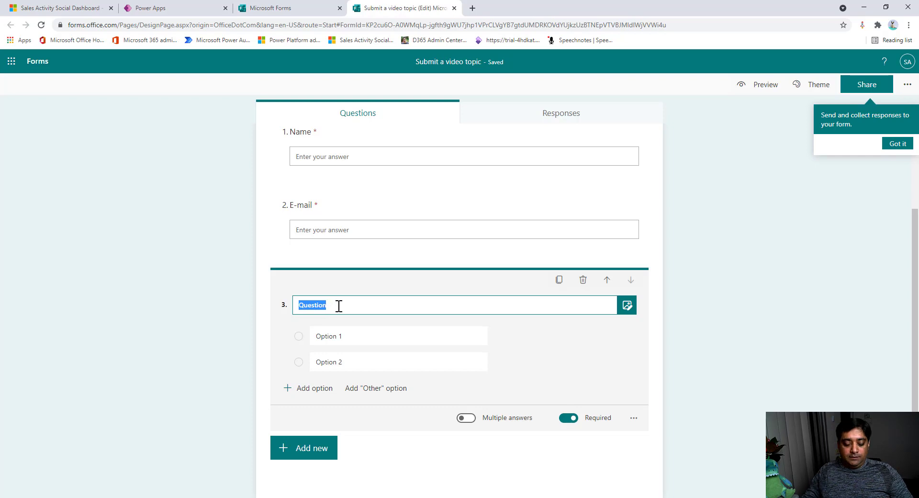
pyautogui.write('Rel')
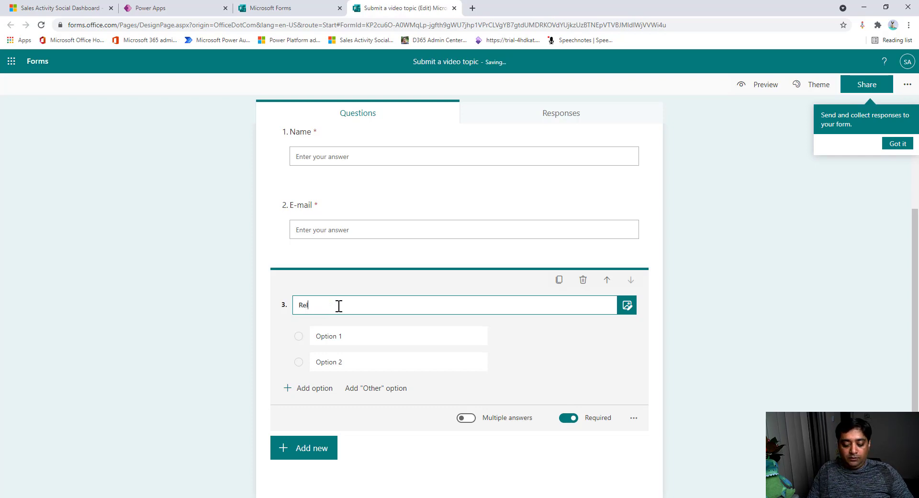
pyautogui.write('ated to:')
pyautogui.click(339, 336)
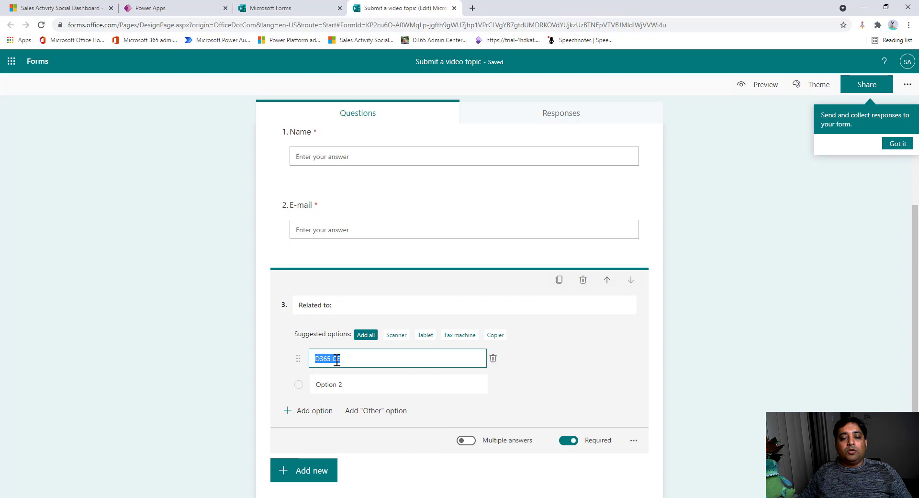
pyautogui.click(334, 385)
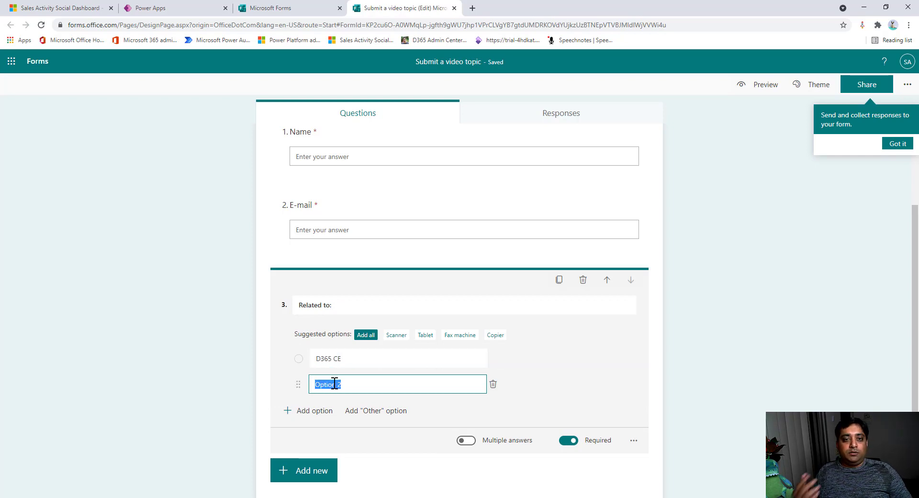
pyautogui.write('D365 BC')
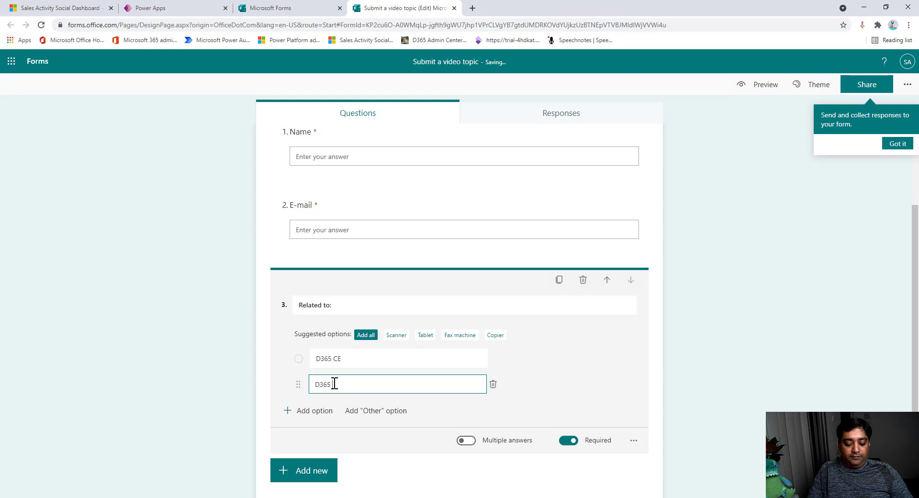
pyautogui.click(310, 410)
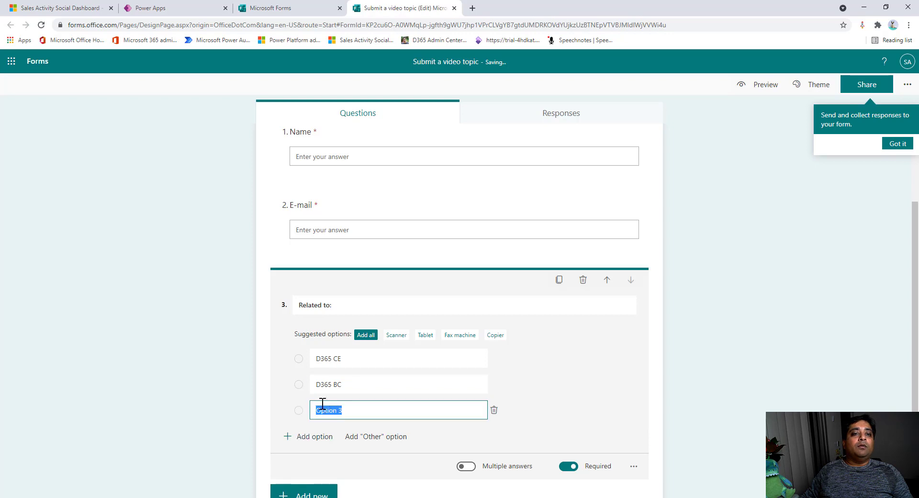
pyautogui.write('D')
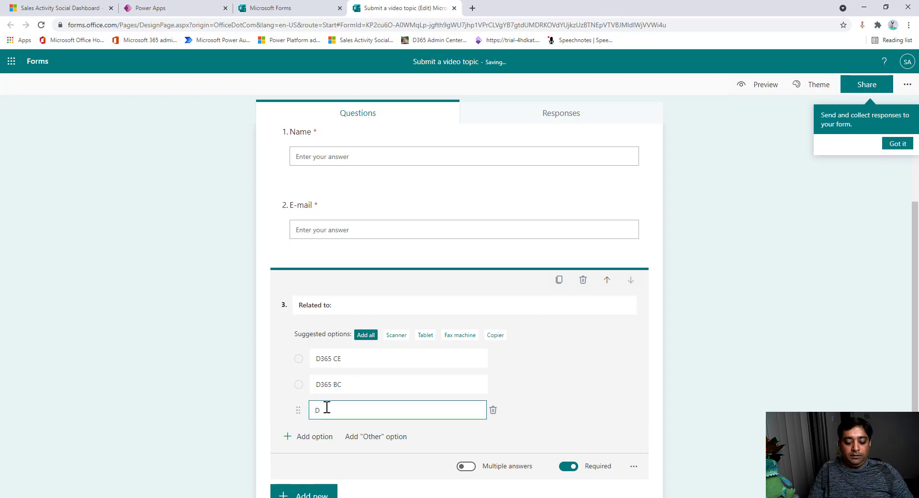
pyautogui.write('365 Fin&Ops')
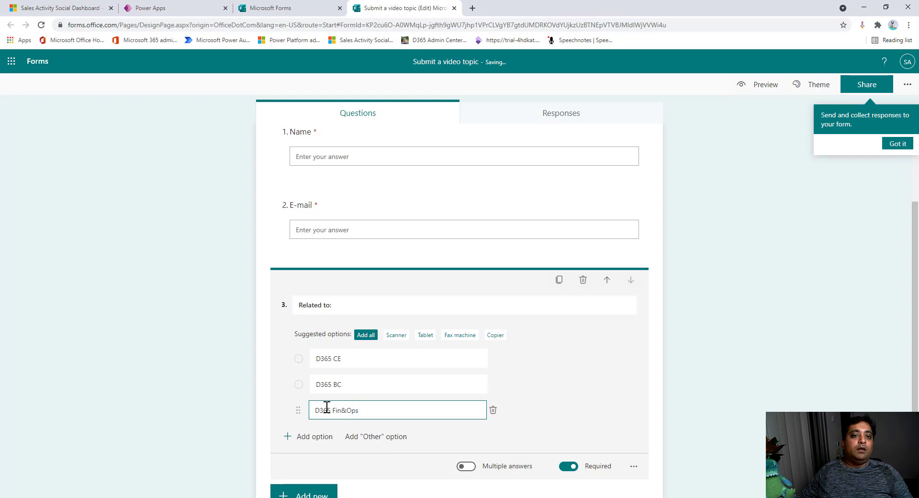
pyautogui.click(310, 437)
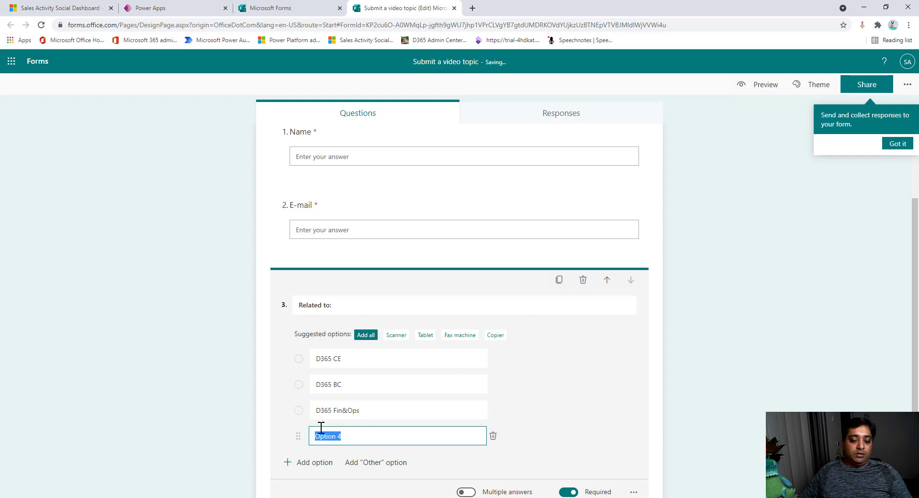
pyautogui.write('Other')
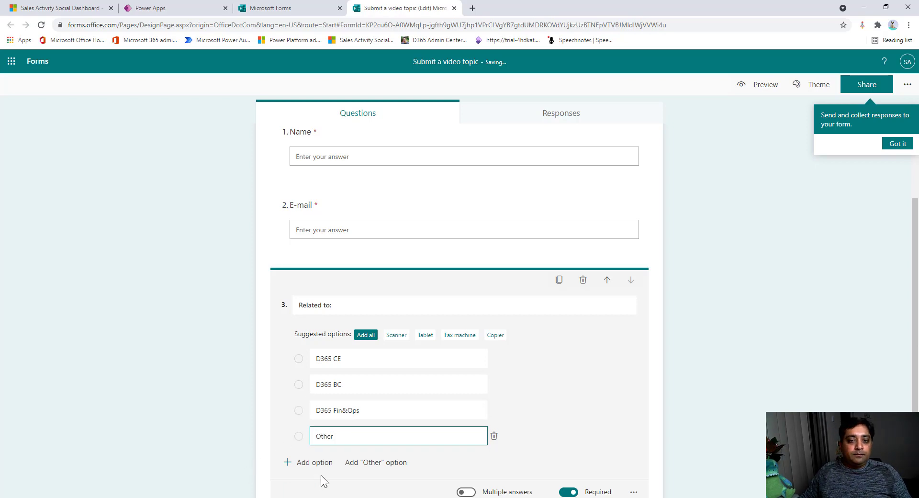
pyautogui.scroll(-1, 575, 406)
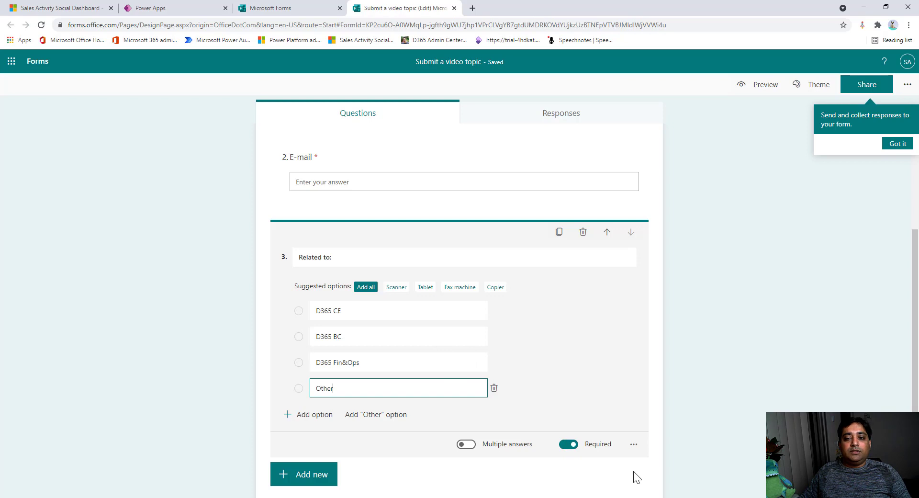
pyautogui.click(312, 485)
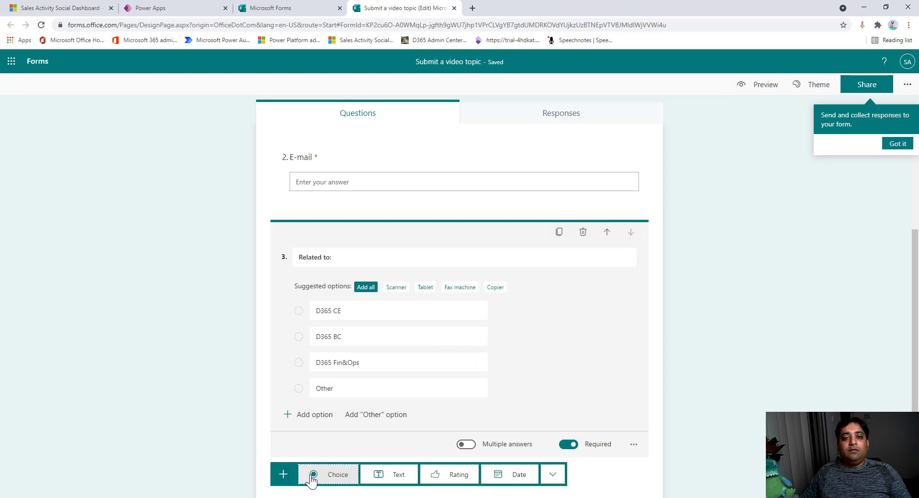
# Add a text question titled 'Description' set to Long answer.
pyautogui.click(388, 475)
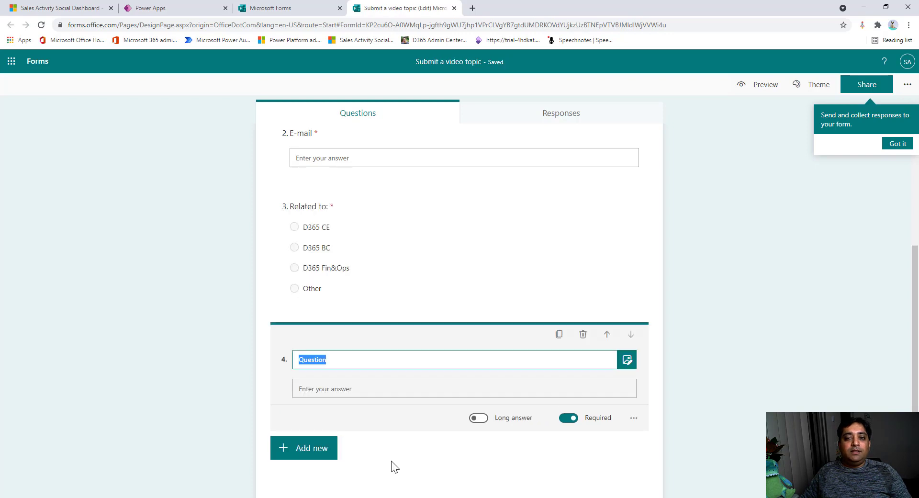
pyautogui.doubleClick(381, 354)
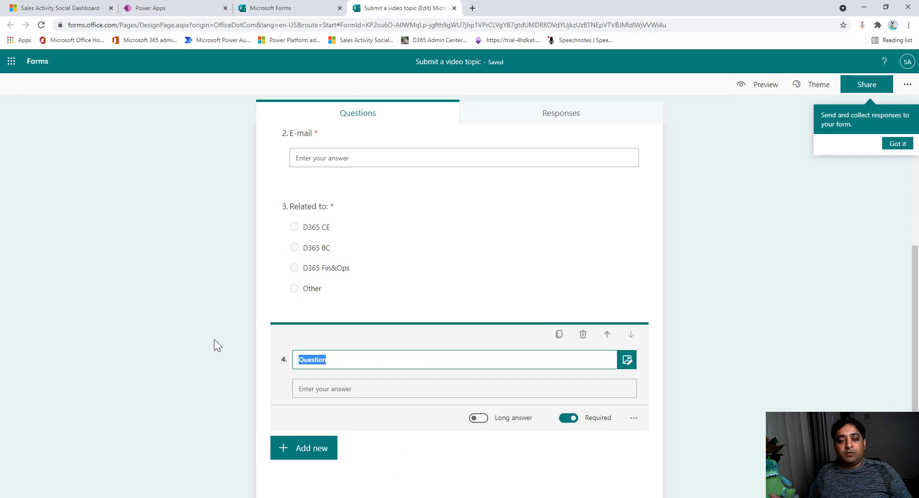
pyautogui.write('Description')
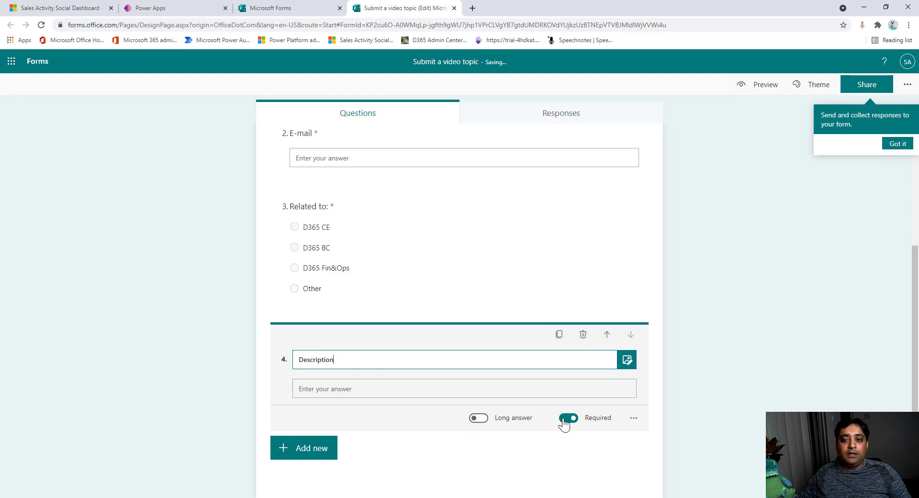
pyautogui.click(475, 418)
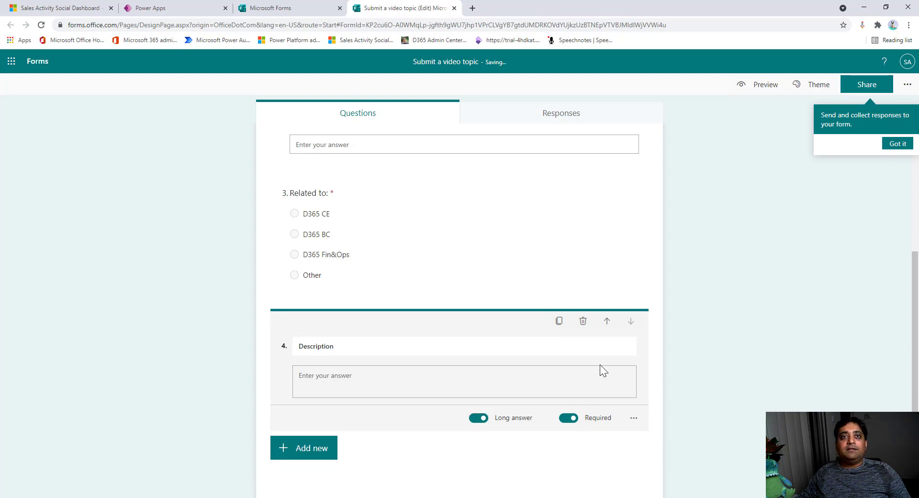
# Check the Responses summary, then return to the Questions view.
pyautogui.scroll(4, 596, 378)
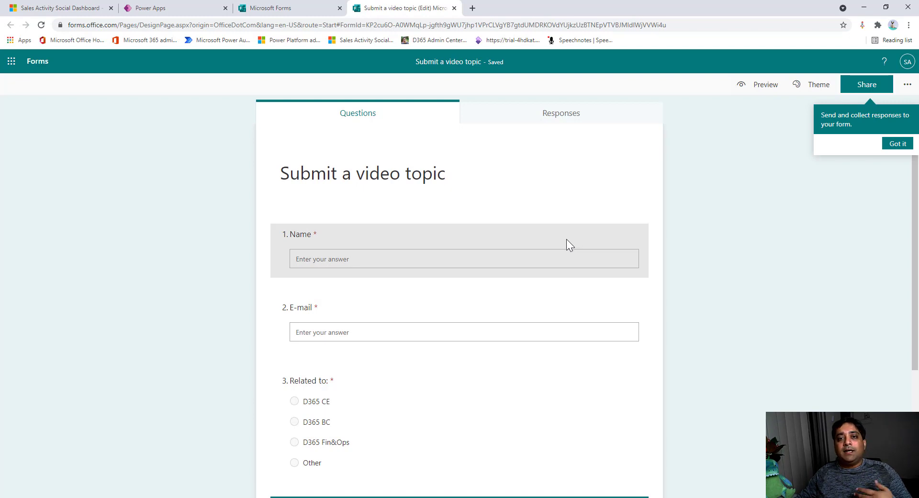
pyautogui.click(551, 117)
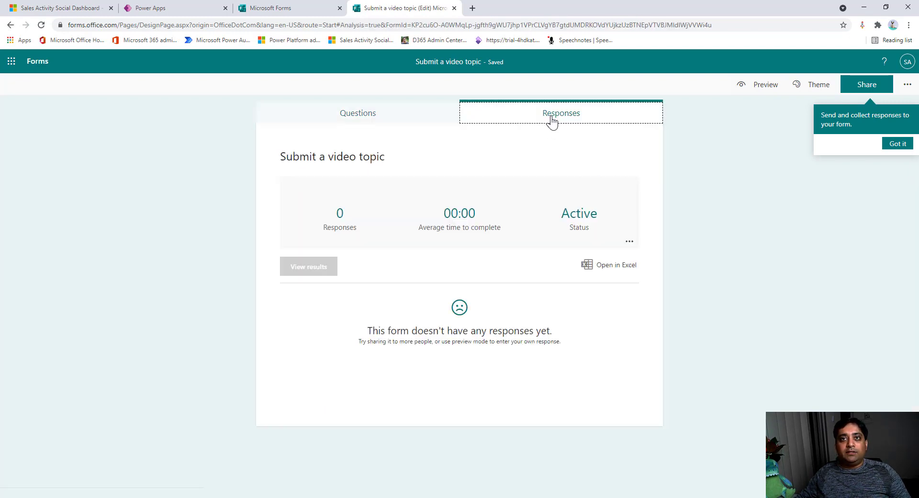
pyautogui.click(388, 114)
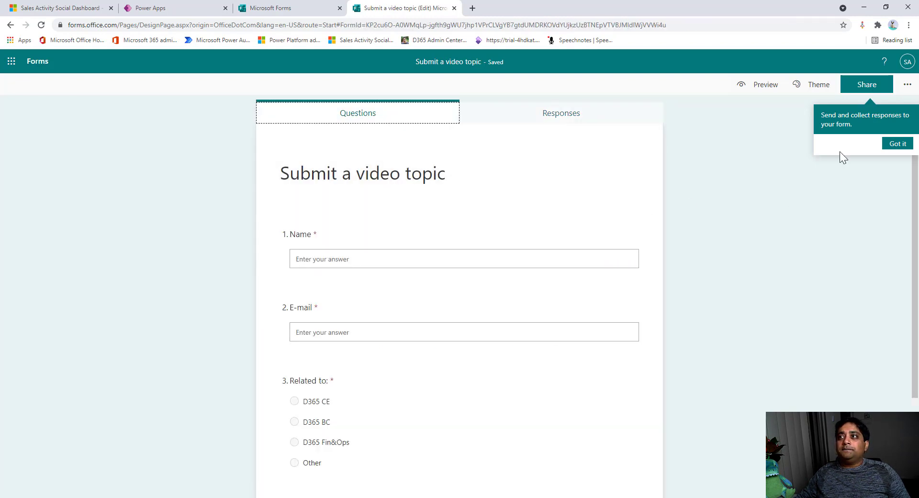
# Share the form so anyone can respond, using a shortened link, and copy it.
pyautogui.click(868, 86)
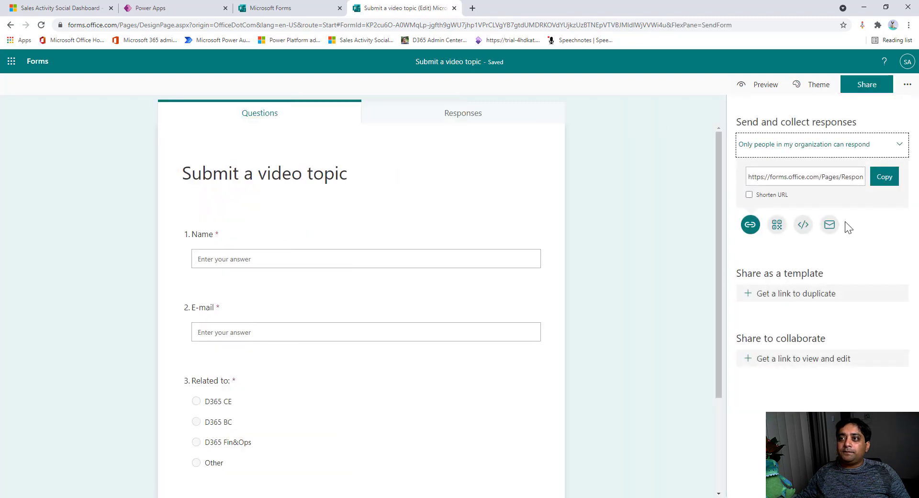
pyautogui.click(749, 195)
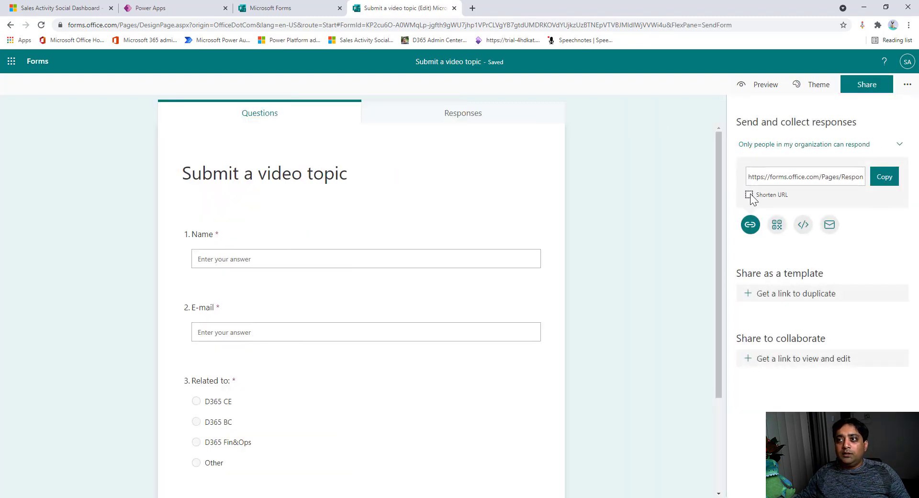
pyautogui.click(817, 178)
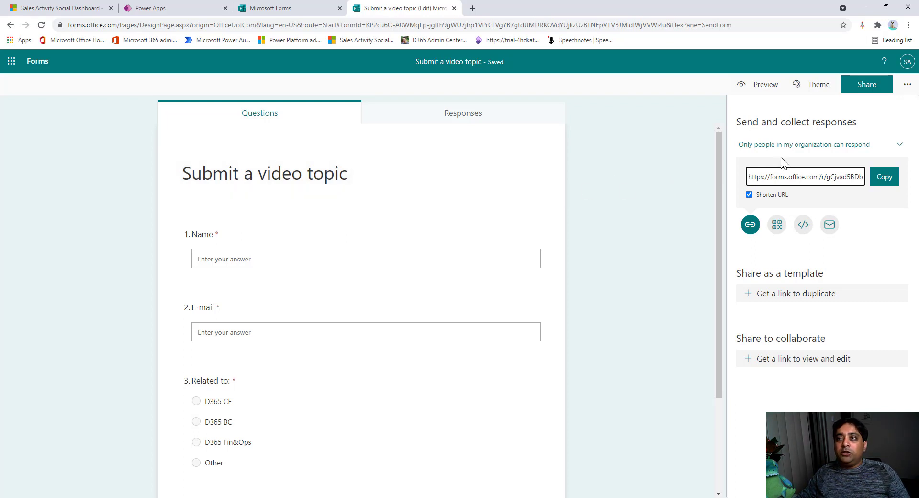
pyautogui.click(898, 145)
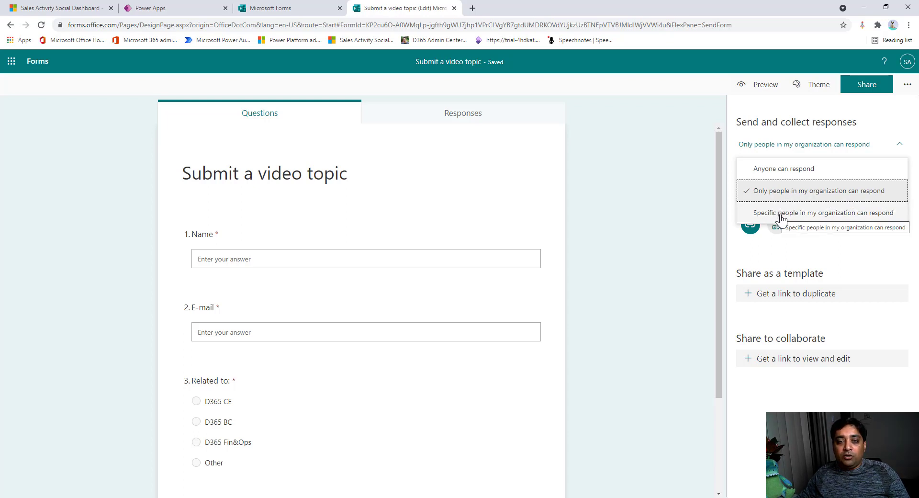
pyautogui.click(791, 171)
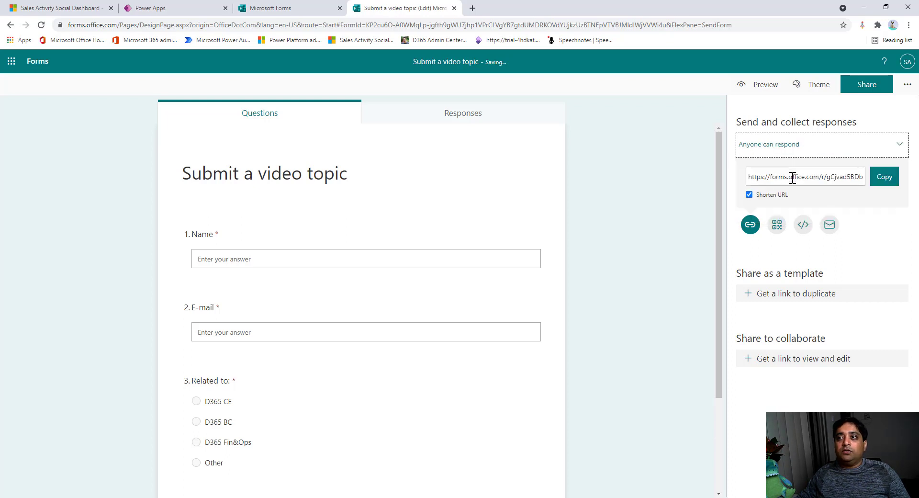
pyautogui.click(884, 177)
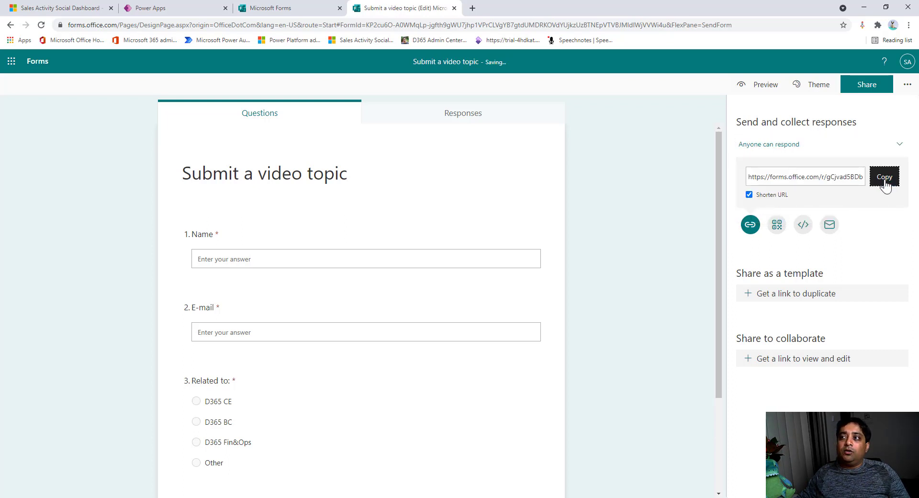
# Load the copied short link in a new tab and scroll through the live response page.
pyautogui.click(472, 8)
pyautogui.hotkey('ctrl', 'v')
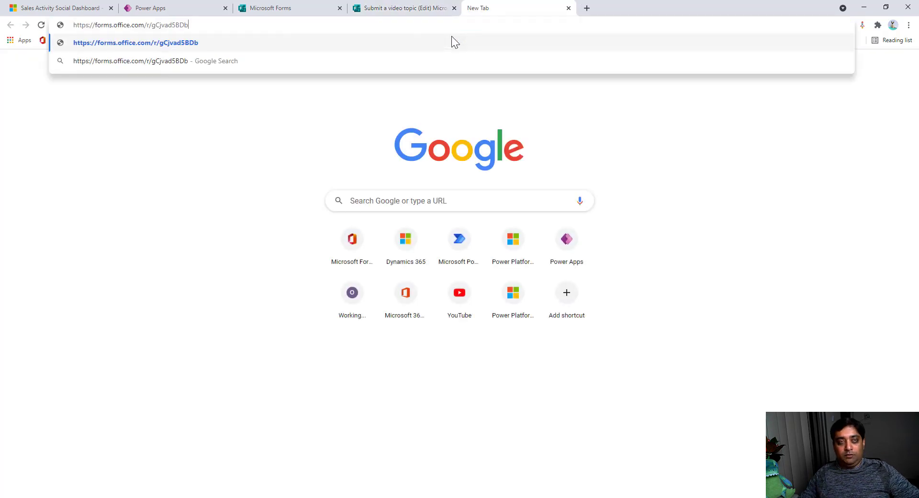
pyautogui.press('Return')
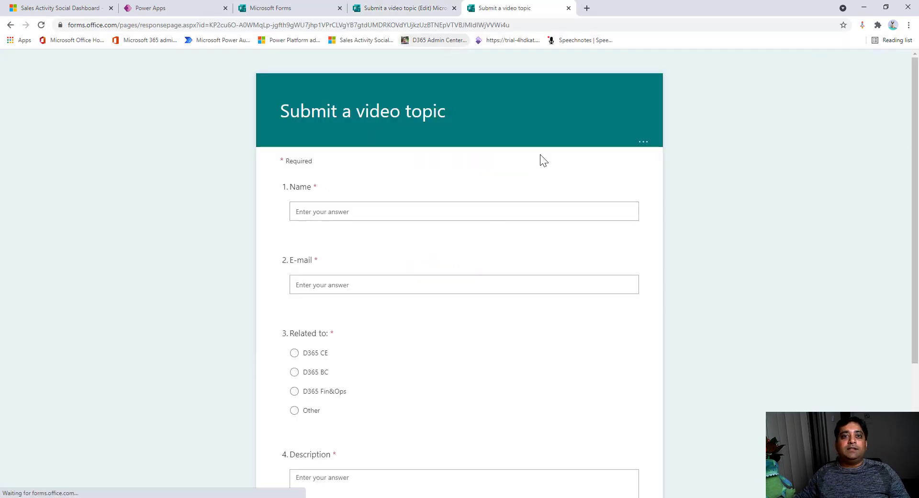
pyautogui.scroll(-2, 431, 263)
pyautogui.scroll(-2, 430, 264)
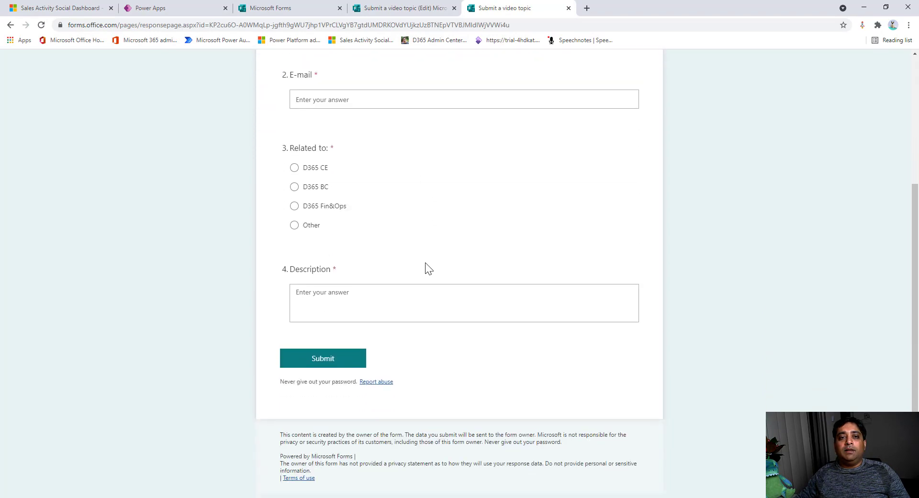
pyautogui.scroll(3, 427, 267)
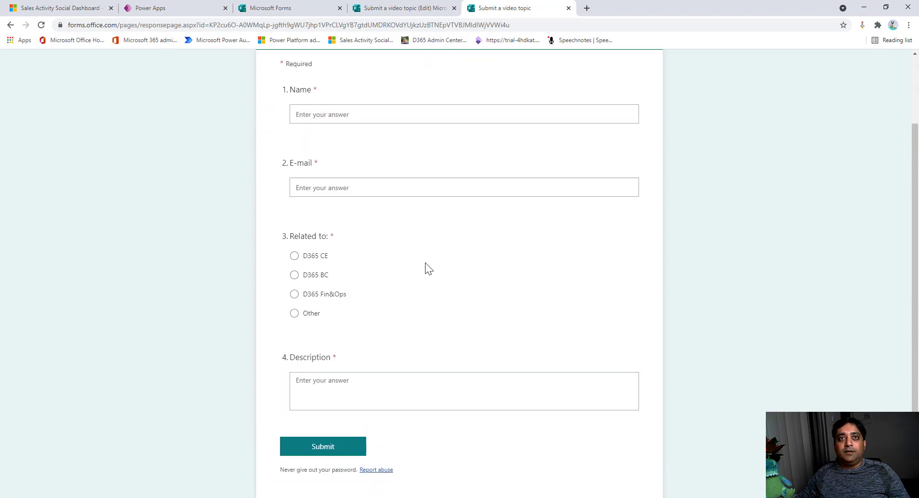
# Back in the form editor, view the form's QR code and its 640px × 480px iframe embed code.
pyautogui.click(405, 10)
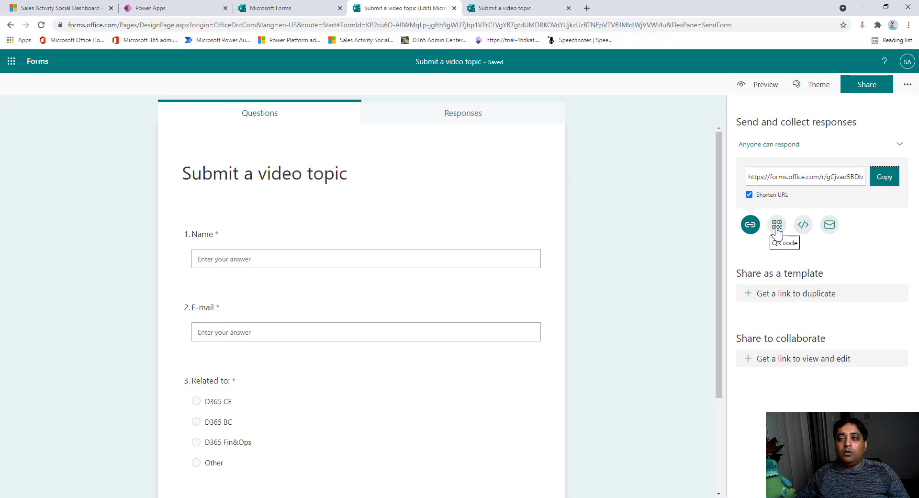
pyautogui.click(777, 225)
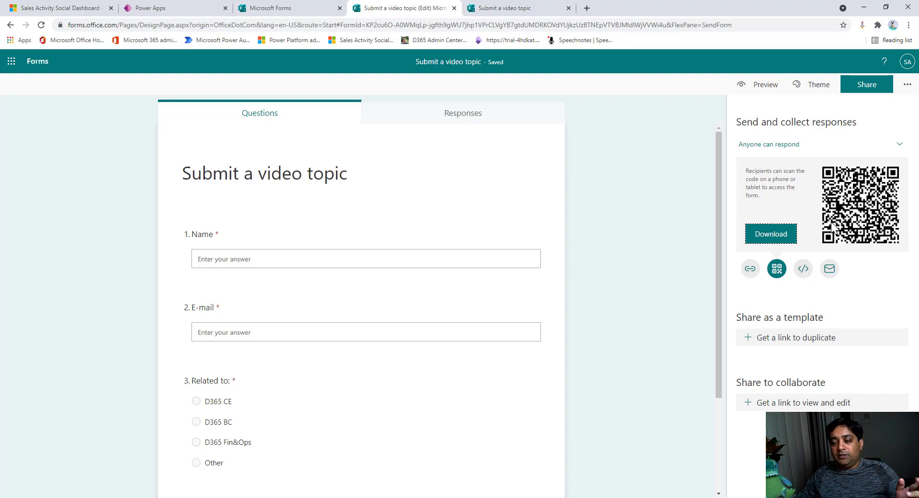
pyautogui.click(805, 278)
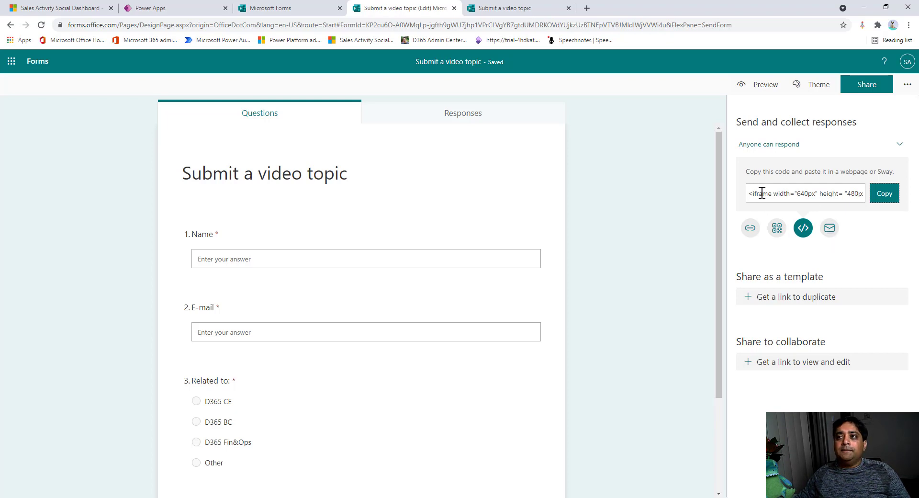
pyautogui.hotkey('ctrl', 'Tab')
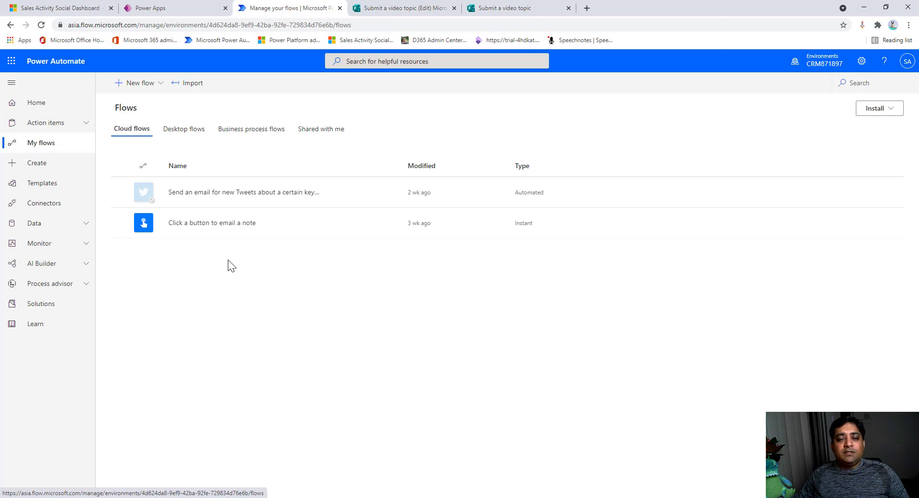
# Search the flow template gallery for 'forms' and open the 'Send an email to responder' template.
pyautogui.click(161, 90)
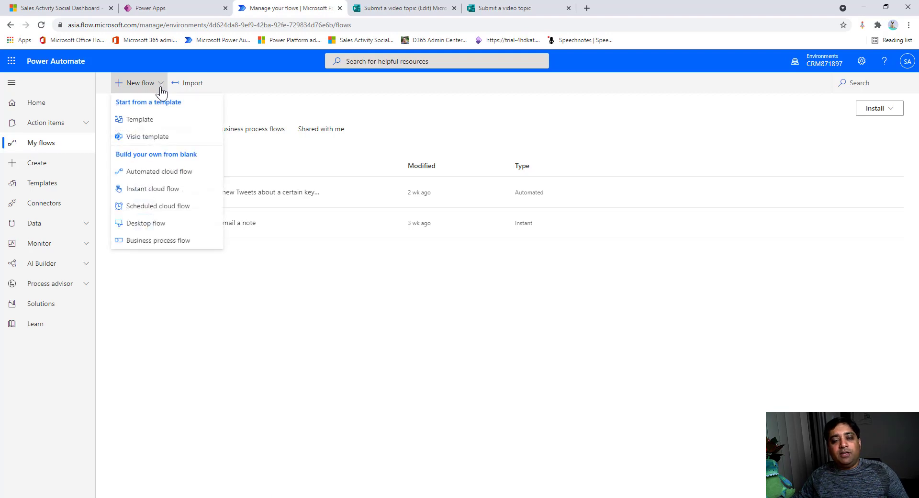
pyautogui.click(158, 86)
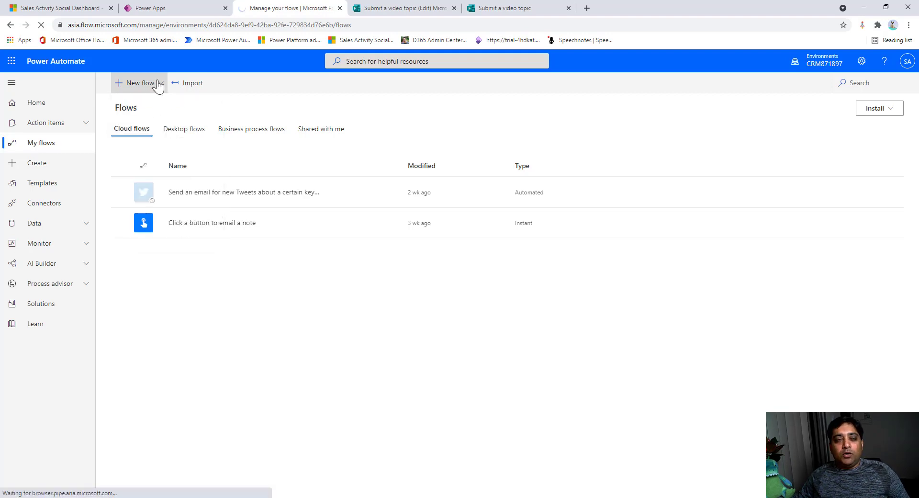
pyautogui.click(158, 86)
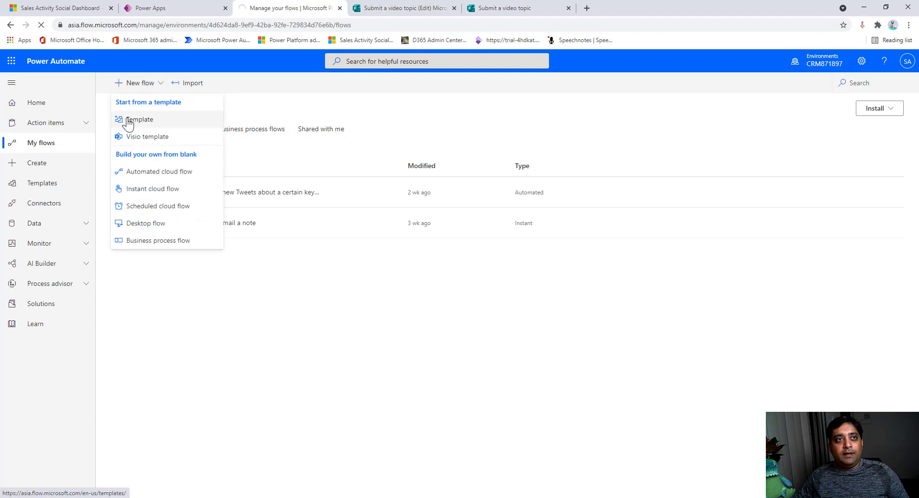
pyautogui.click(129, 121)
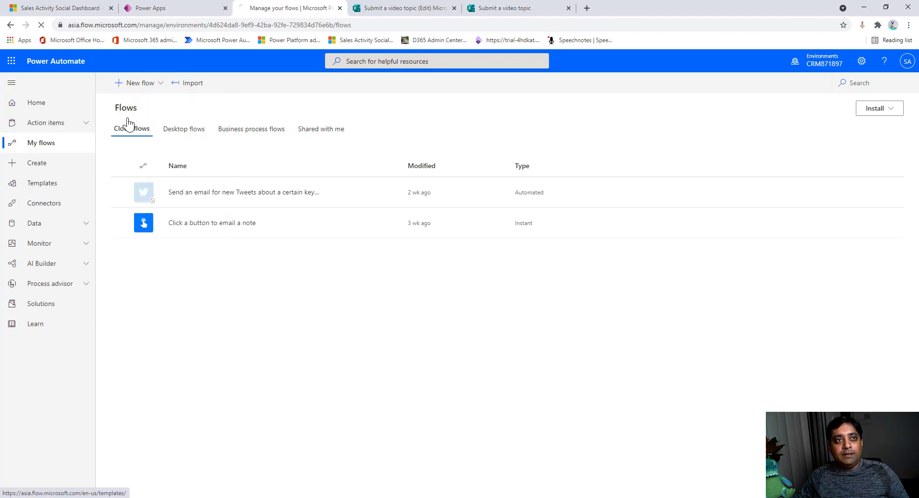
pyautogui.write('forms')
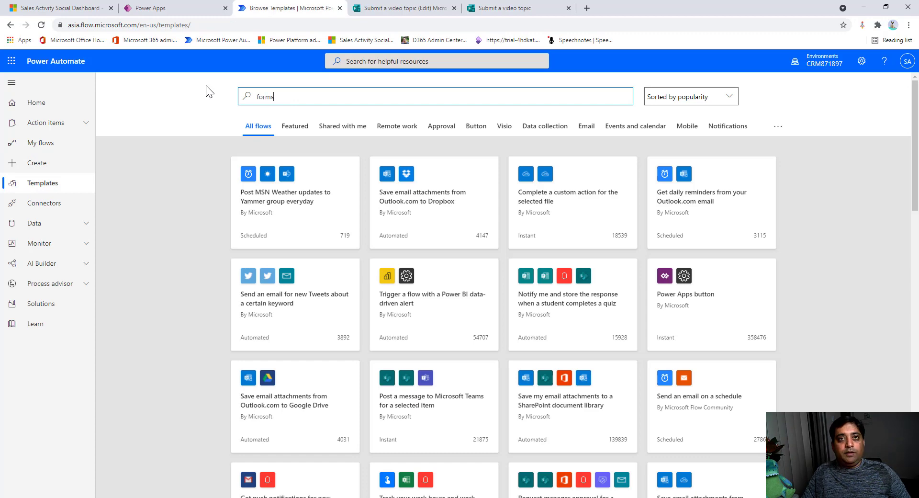
pyautogui.press('Return')
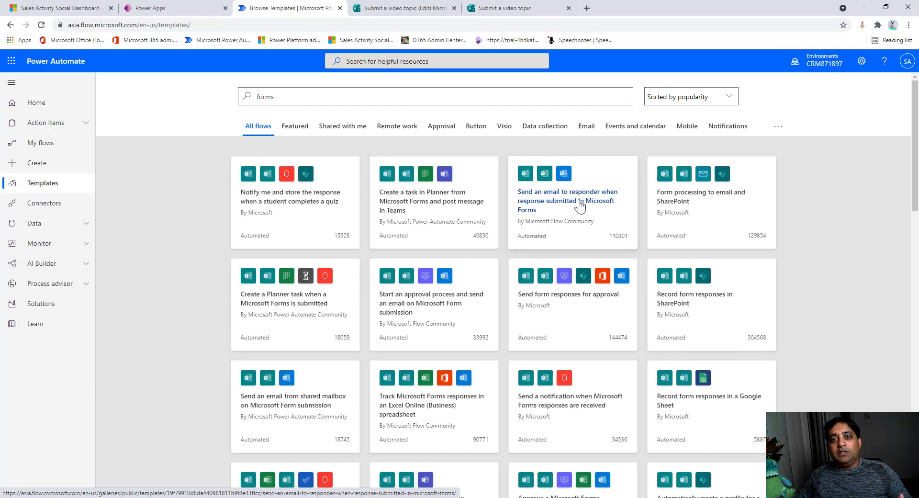
pyautogui.click(580, 205)
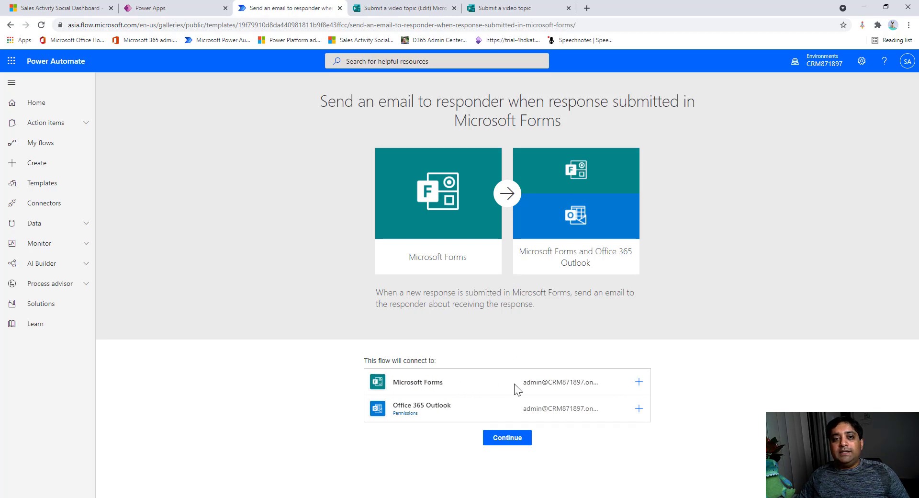
# Sign in the Microsoft Forms and Office 365 Outlook connections and create the flow from the template.
pyautogui.click(639, 382)
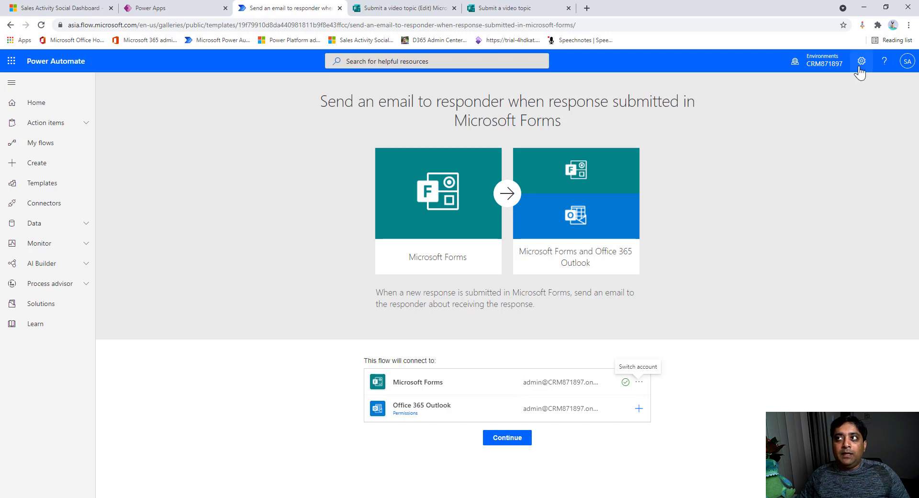
pyautogui.click(907, 62)
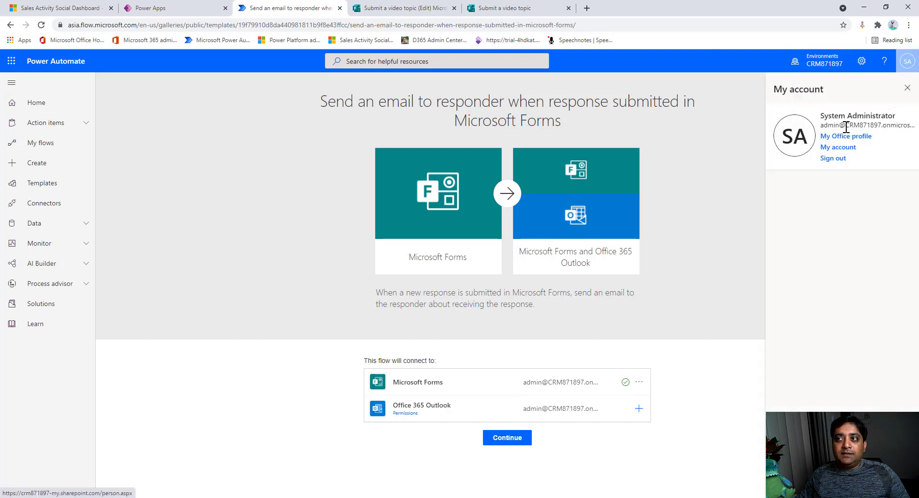
pyautogui.click(705, 189)
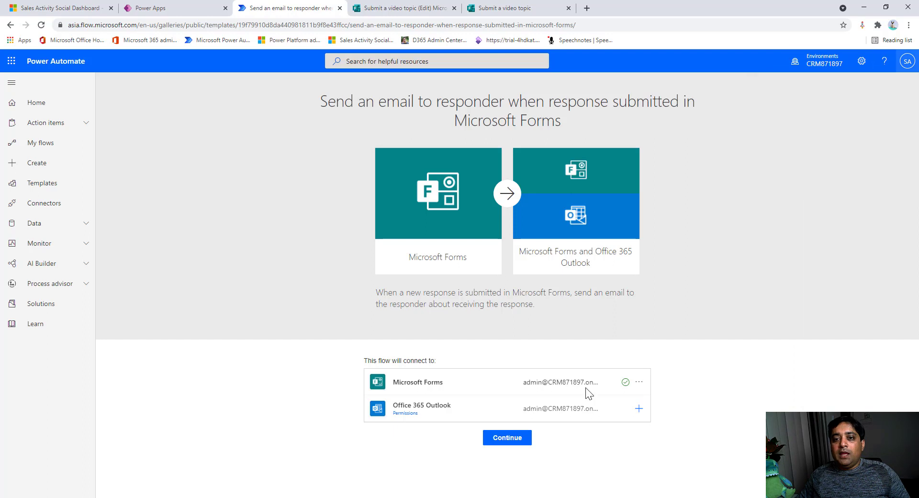
pyautogui.click(640, 408)
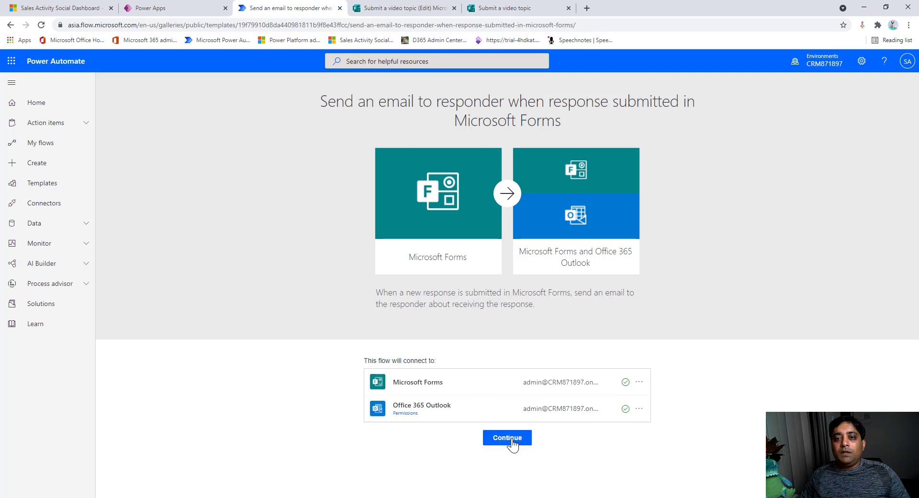
pyautogui.click(509, 438)
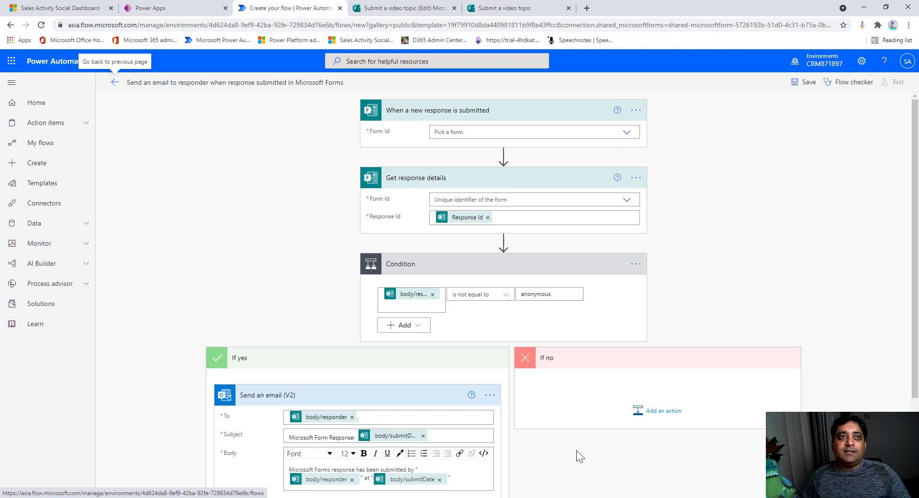
# Point the trigger and Get response details Form Id at 'Submit a video topic', checking Response Id.
pyautogui.click(423, 143)
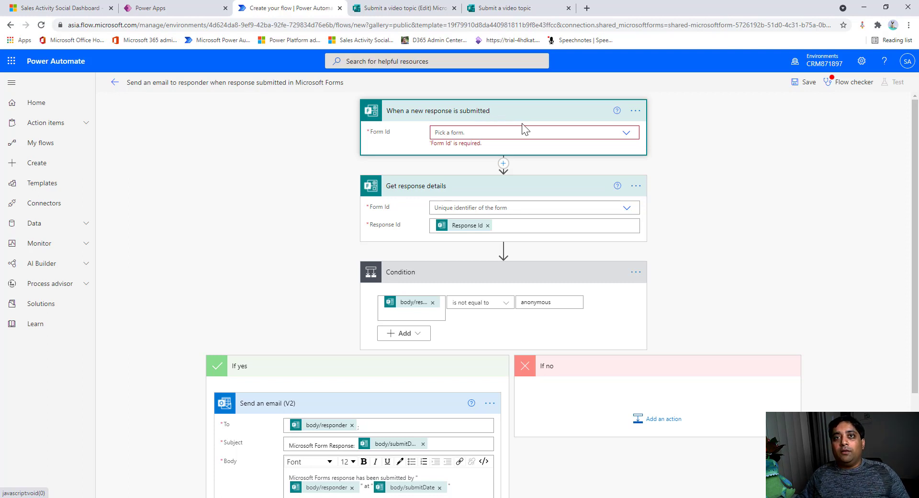
pyautogui.click(627, 134)
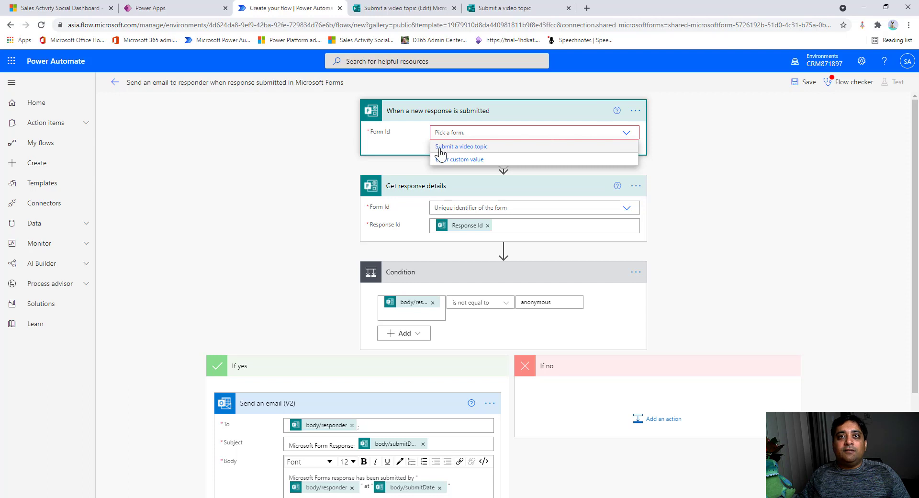
pyautogui.click(467, 148)
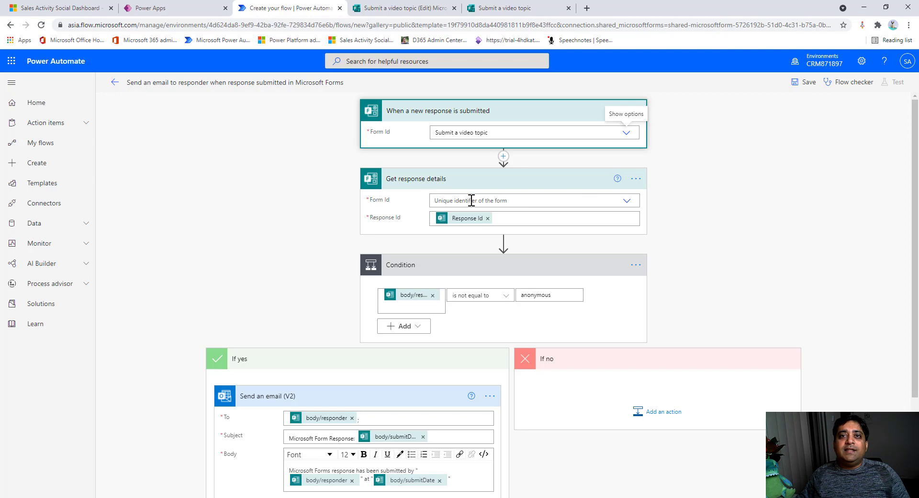
pyautogui.click(627, 201)
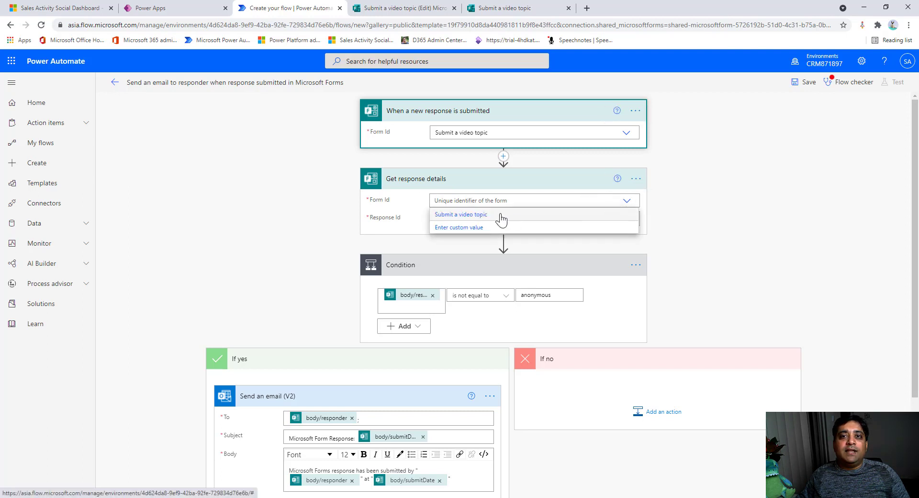
pyautogui.click(502, 214)
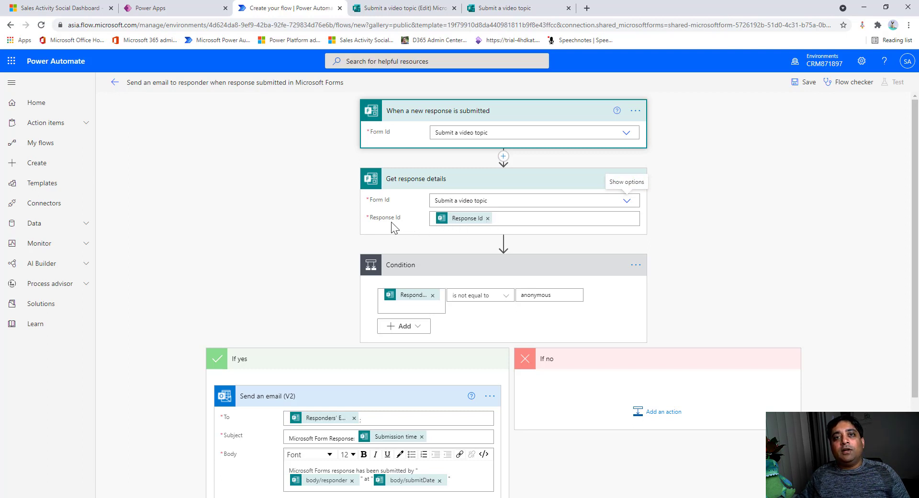
pyautogui.click(491, 221)
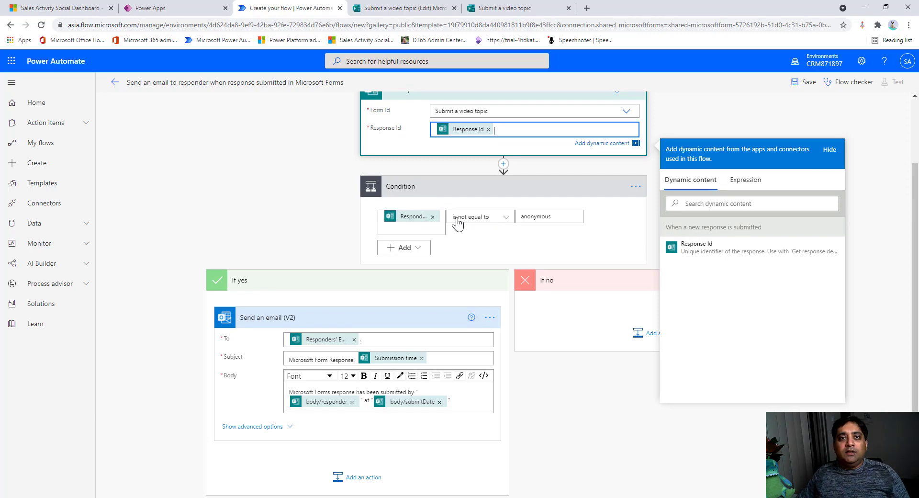
# Replace the Condition's left value with the E-mail answer, then check the email's To recipient.
pyautogui.click(433, 217)
pyautogui.click(495, 352)
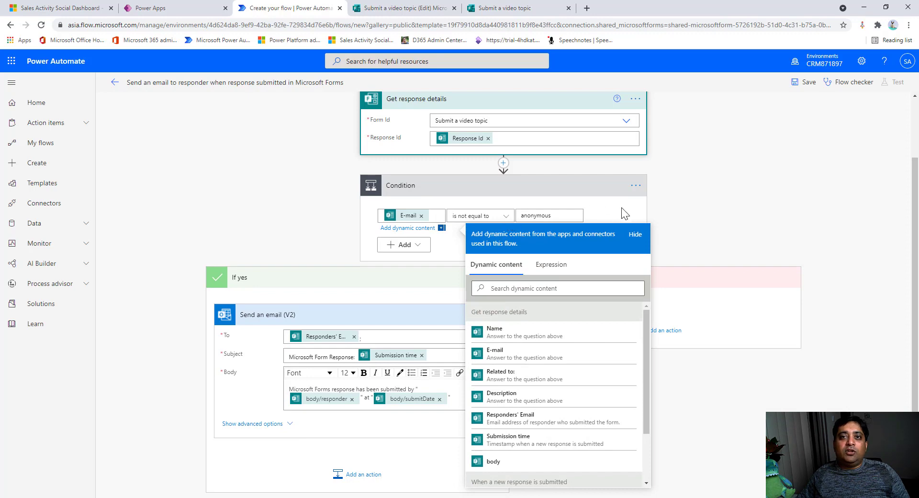
pyautogui.click(621, 209)
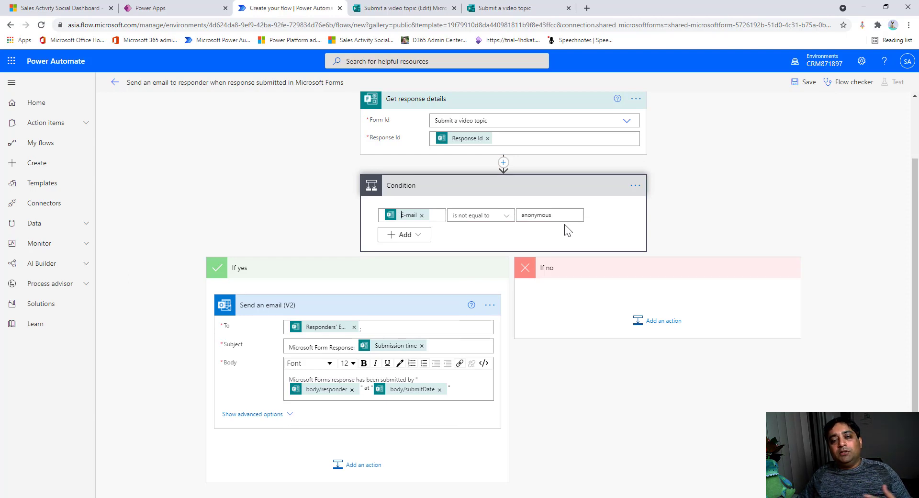
pyautogui.scroll(-1, 559, 240)
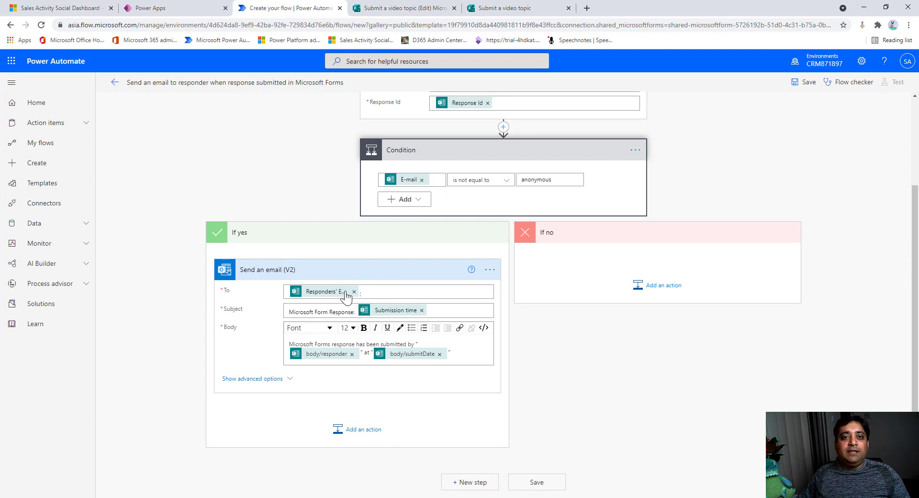
pyautogui.click(346, 294)
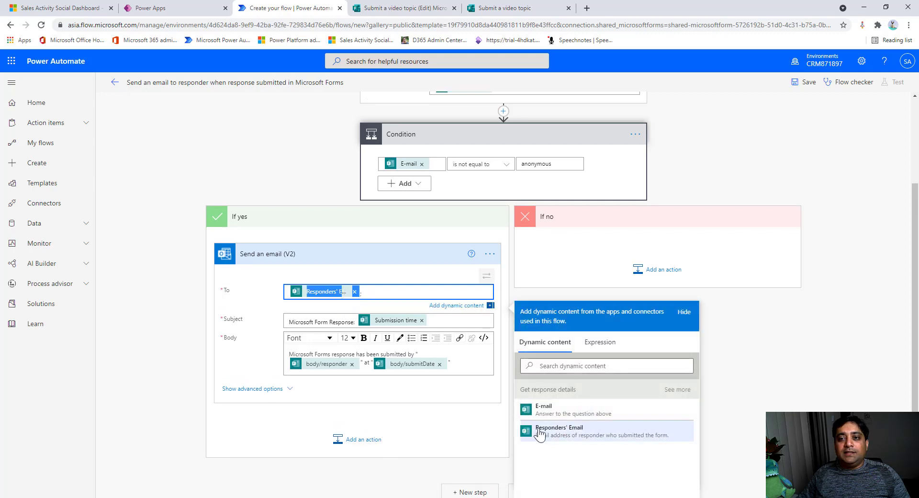
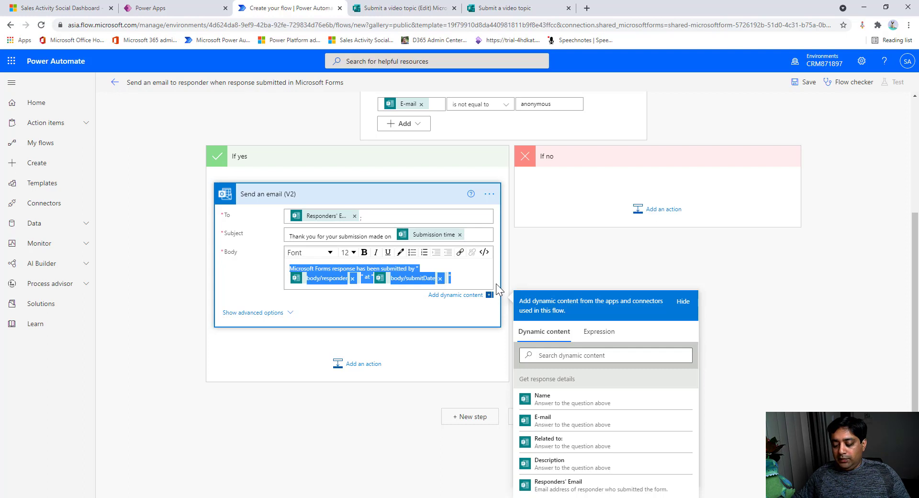
# Replace the email body with 'Dear' plus Name, a thank-you line, and 'The topic that you submitted is:'.
pyautogui.press('BackSpace')
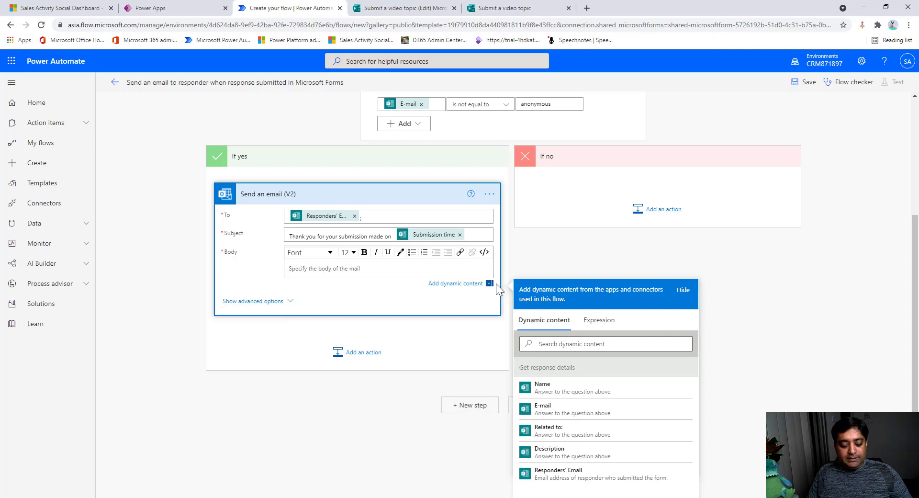
pyautogui.write('Dear')
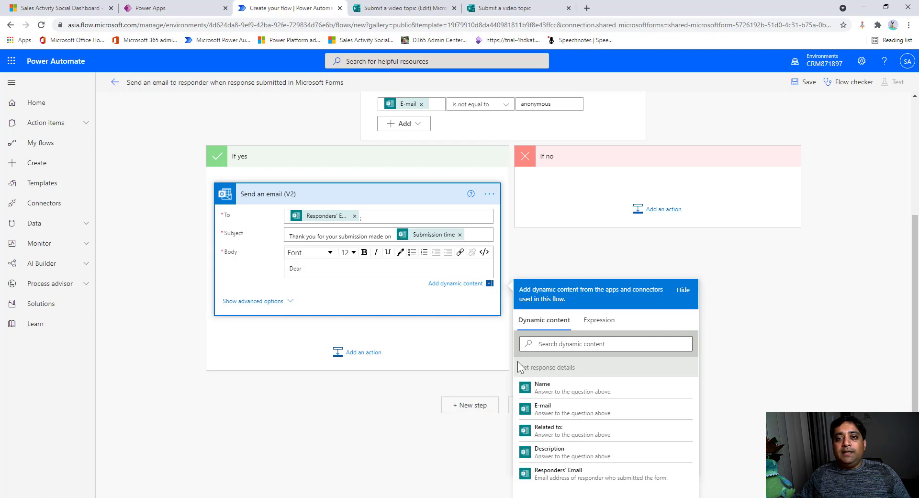
pyautogui.click(563, 391)
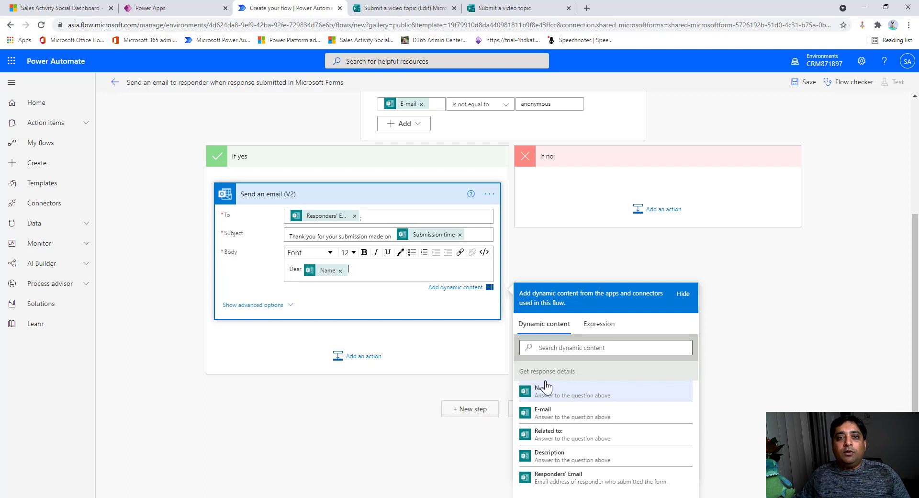
pyautogui.write(',')
pyautogui.press('Return')
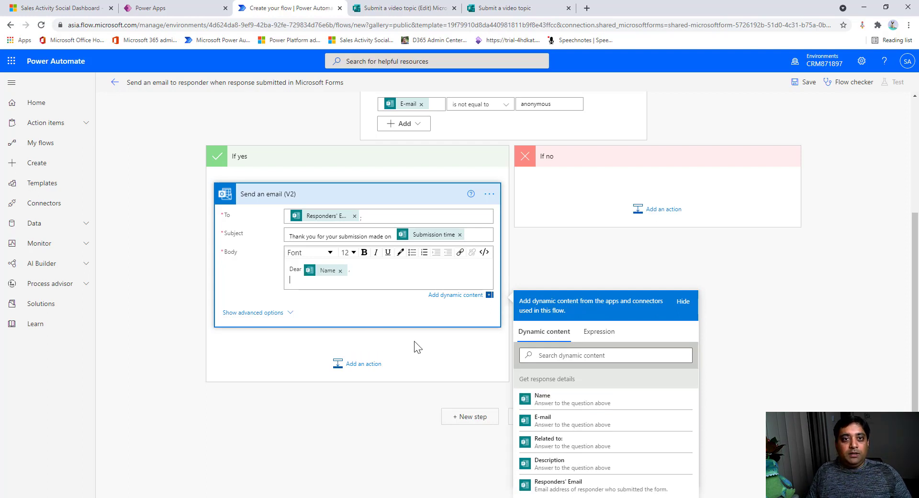
pyautogui.write('Thak you ')
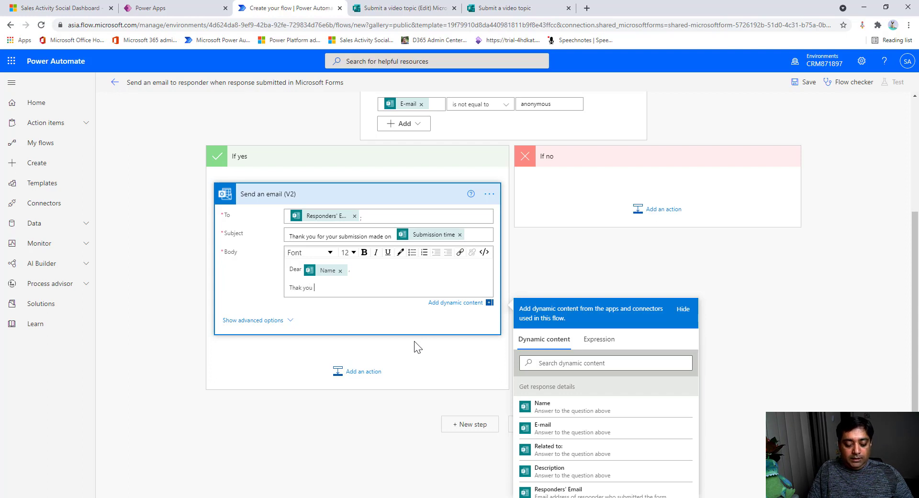
pyautogui.write('for your su')
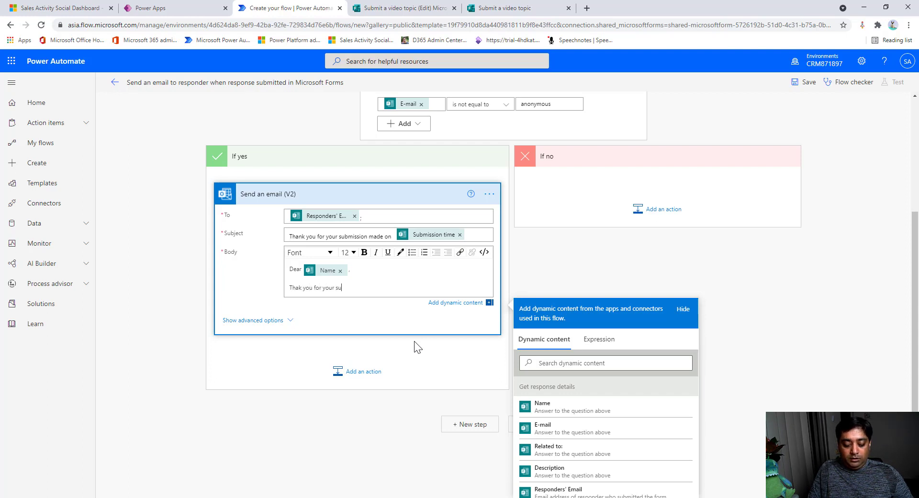
pyautogui.write('bmission')
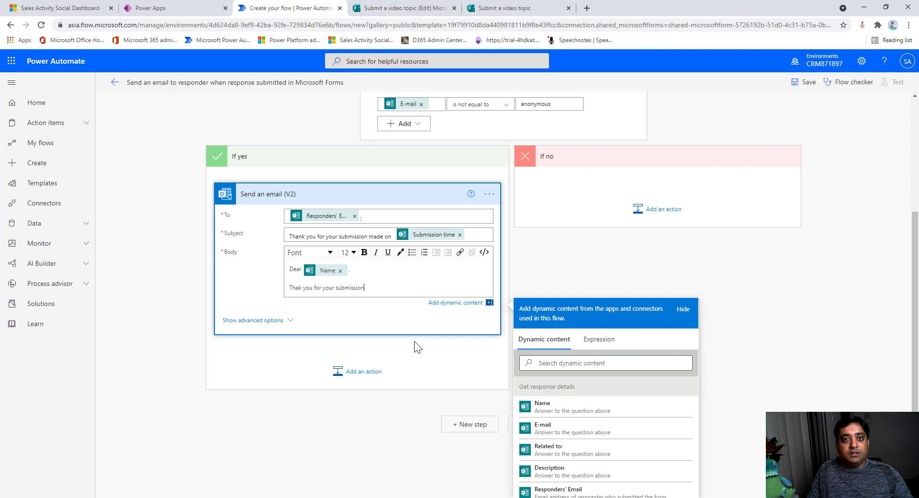
pyautogui.write('.')
pyautogui.press('Return')
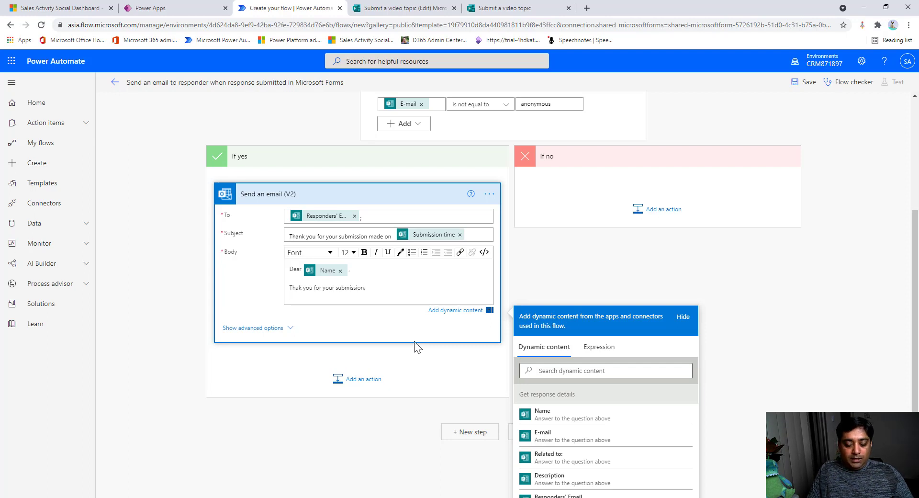
pyautogui.write('The to')
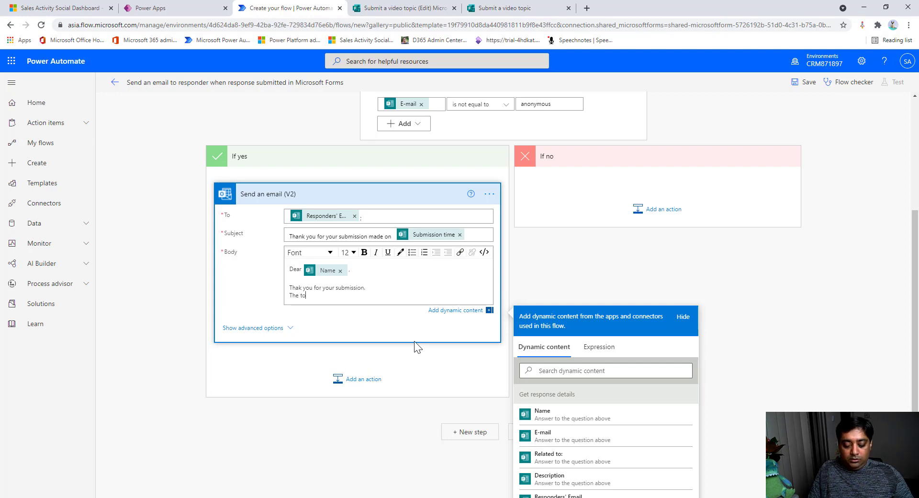
pyautogui.write('pic that ')
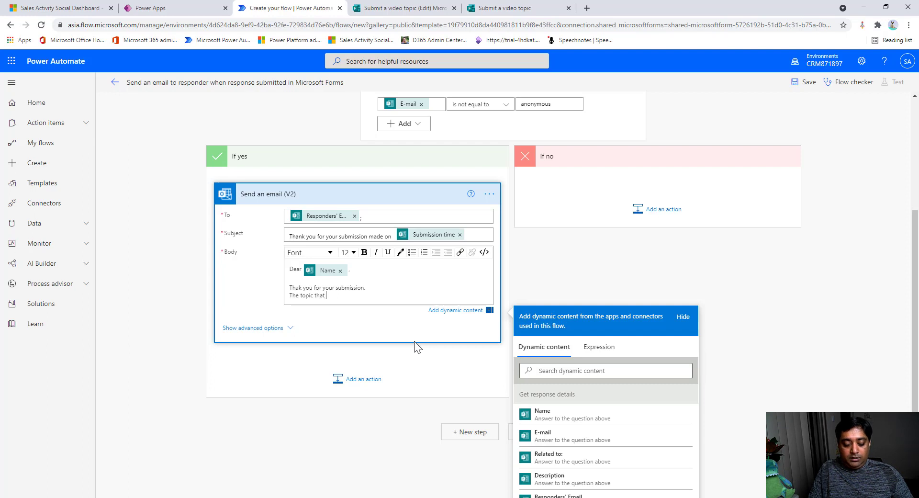
pyautogui.write('you submitted ')
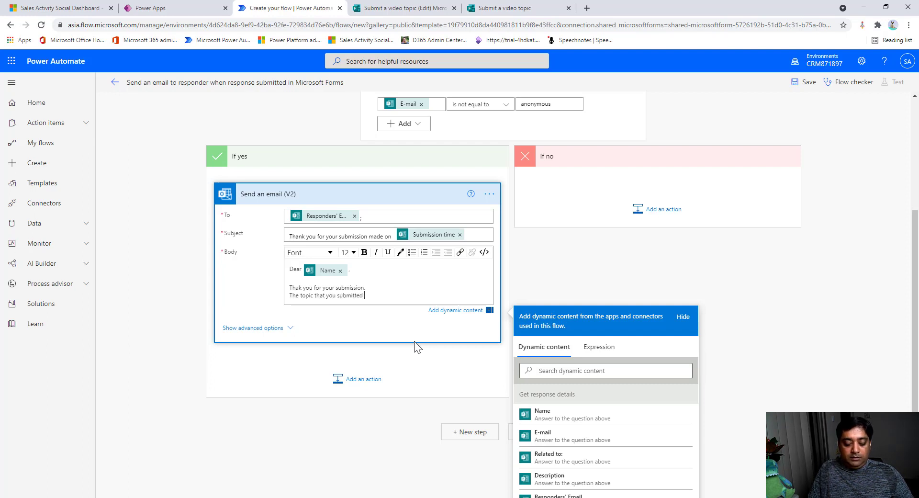
pyautogui.write('is')
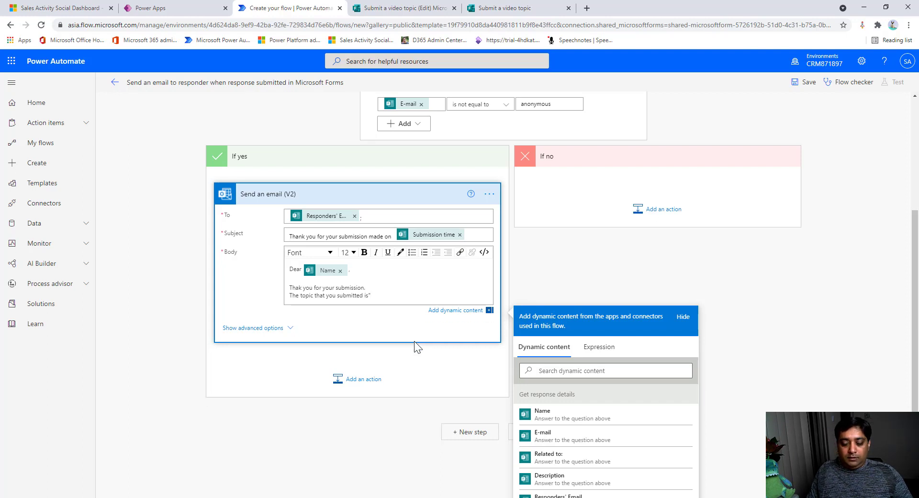
pyautogui.write(':')
# Add the Description in quotes and sign off with 'Best Regards, Tech Quantum'.
pyautogui.press('Return')
pyautogui.write('"')
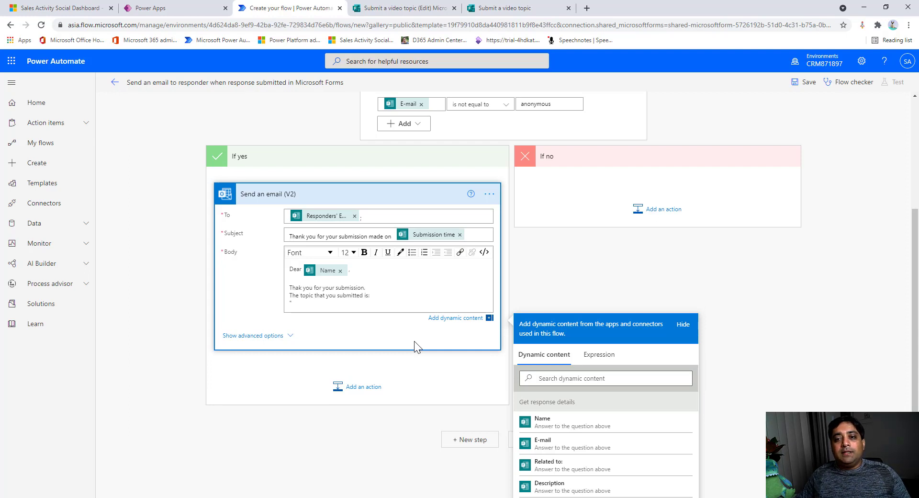
pyautogui.scroll(-2, 598, 467)
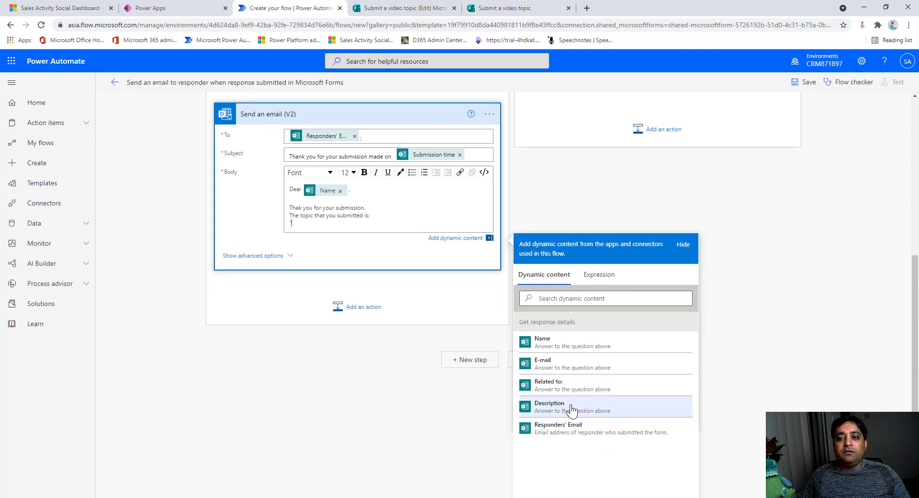
pyautogui.click(572, 410)
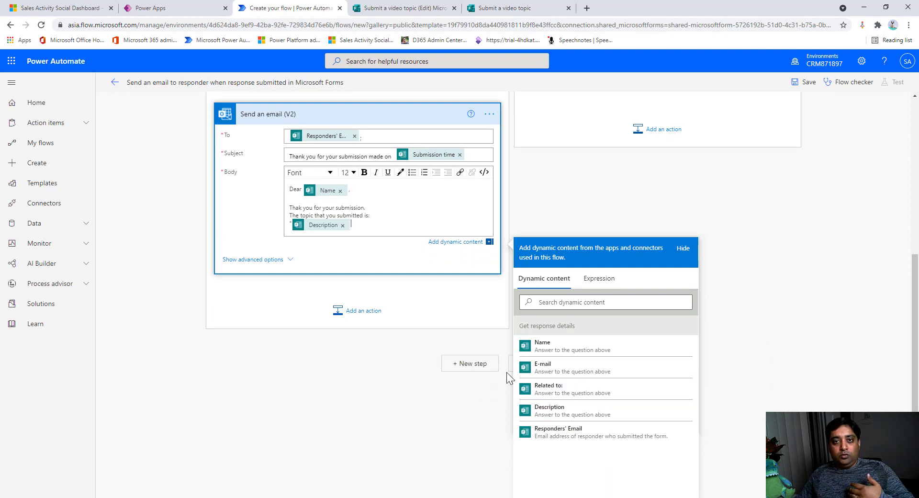
pyautogui.write('"')
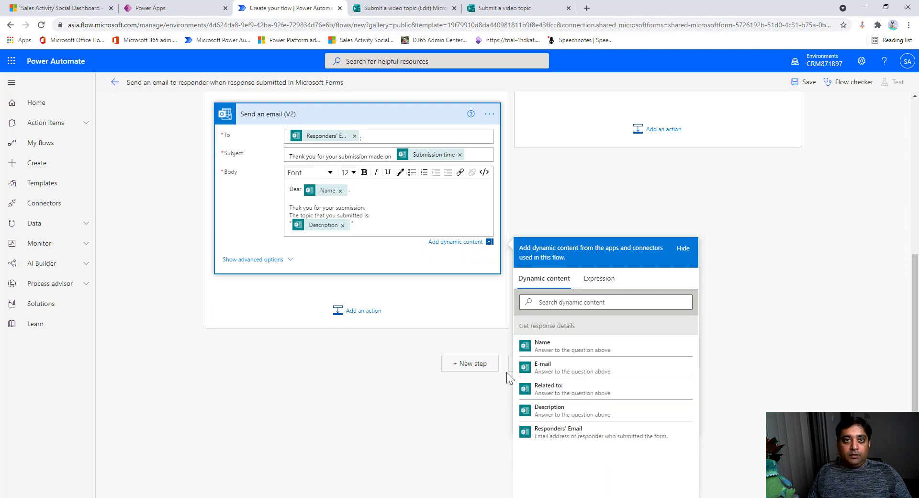
pyautogui.press('Return')
pyautogui.write('Best Re')
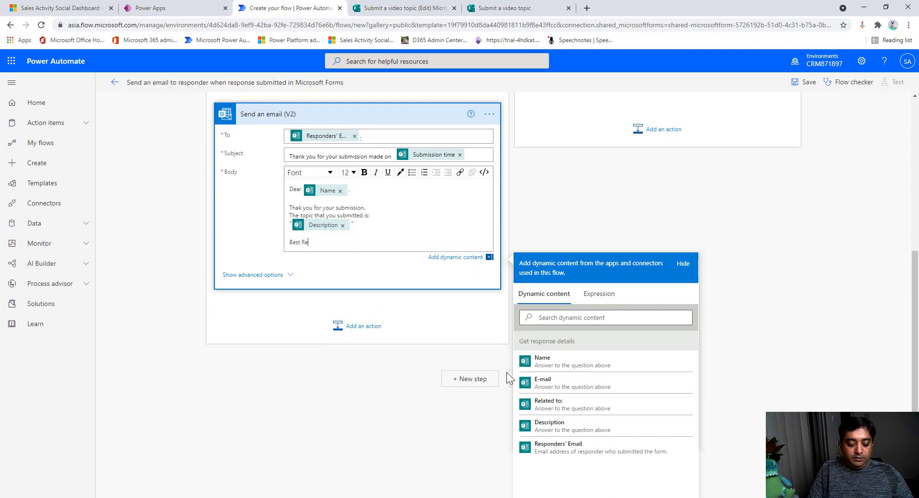
pyautogui.write('gards,')
pyautogui.press('Return')
pyautogui.write('Tech Quantum')
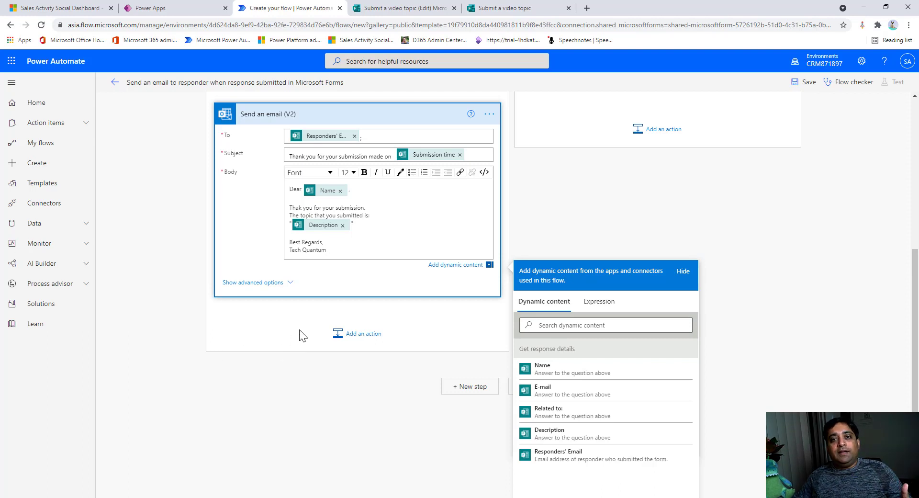
# Close the dynamic content list and briefly expand, then collapse, the email's advanced options.
pyautogui.click(301, 264)
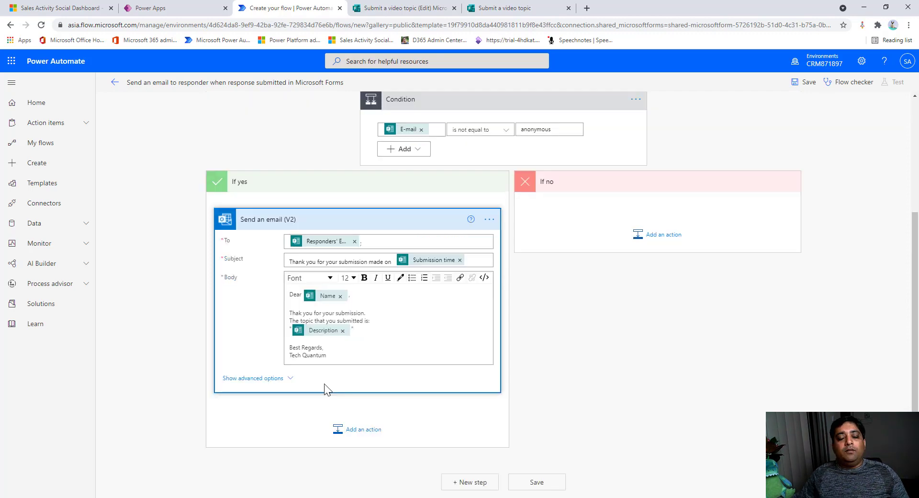
pyautogui.click(260, 378)
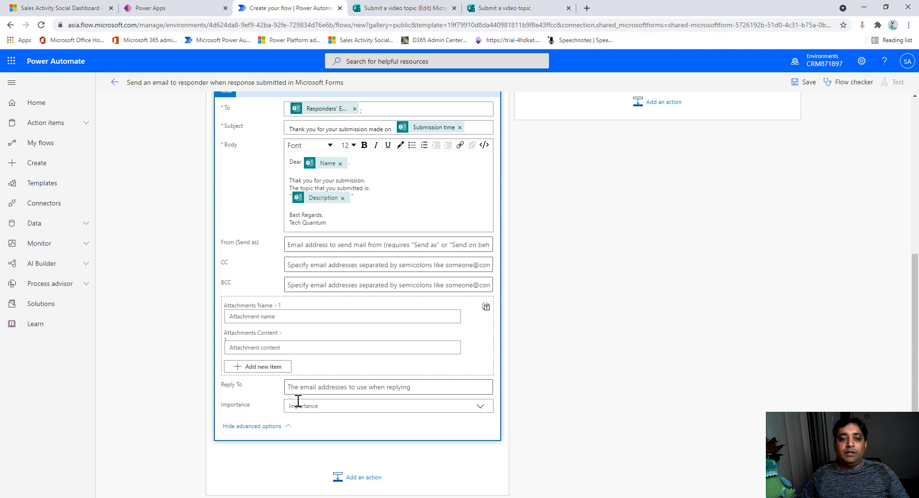
pyautogui.click(278, 427)
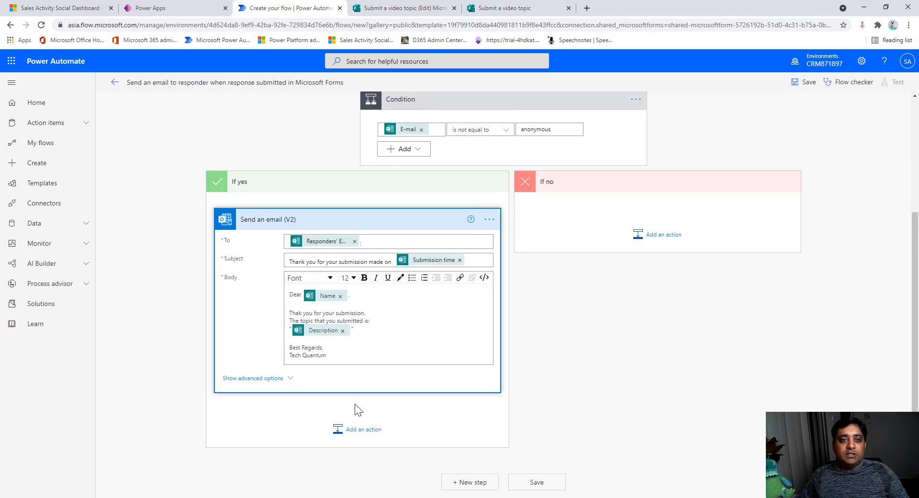
pyautogui.scroll(3, 616, 322)
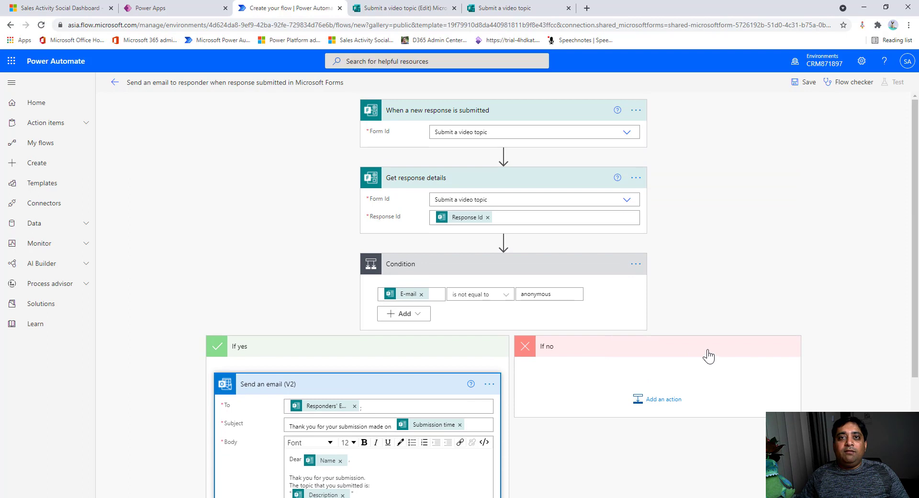
# Save the flow, confirm Flow checker shows 0 errors and 0 warnings, and return to its details page.
pyautogui.click(809, 84)
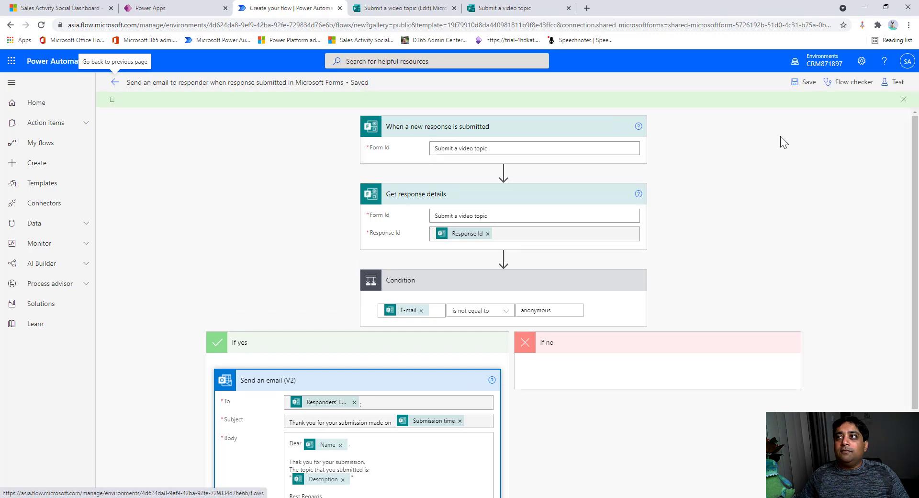
pyautogui.click(865, 81)
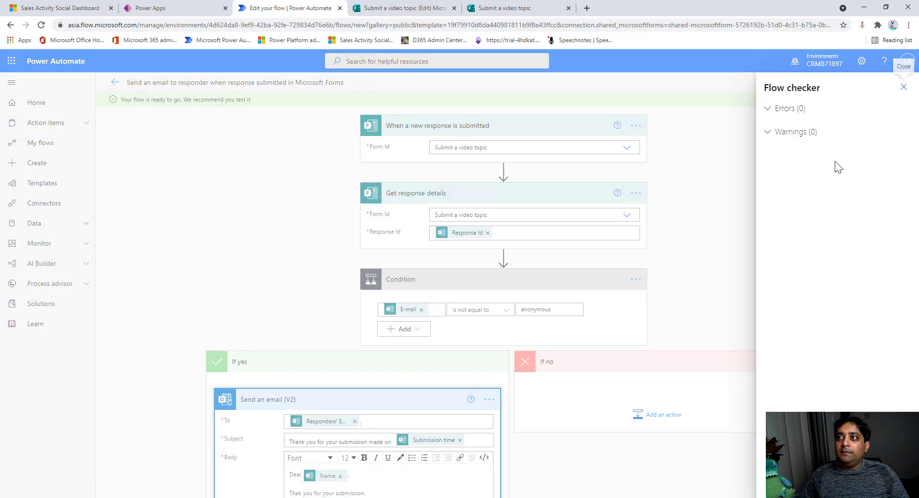
pyautogui.click(904, 86)
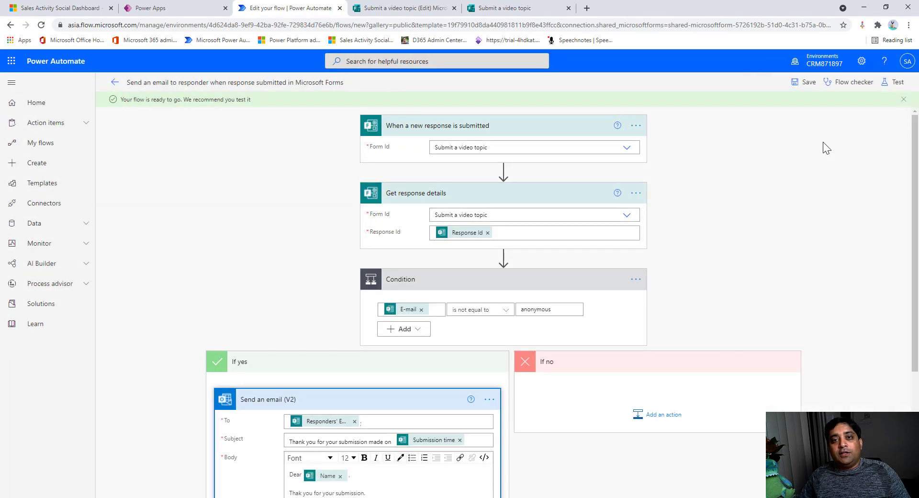
pyautogui.click(115, 82)
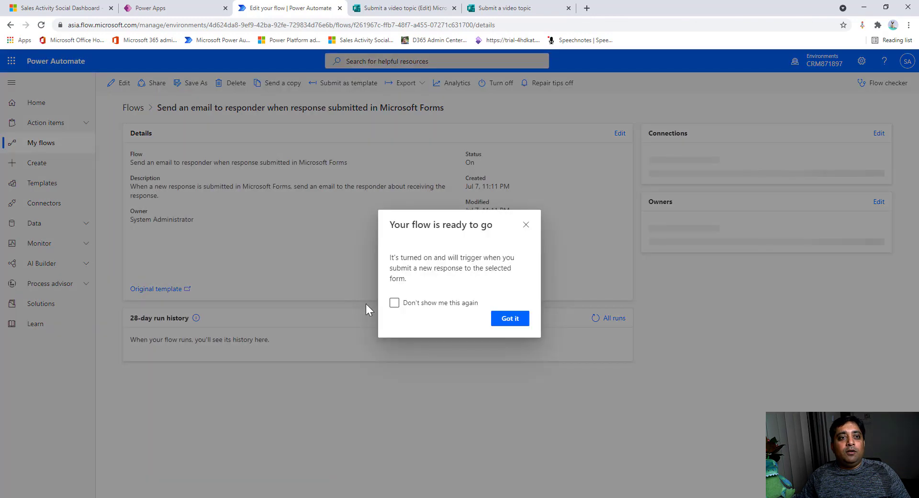
pyautogui.click(366, 303)
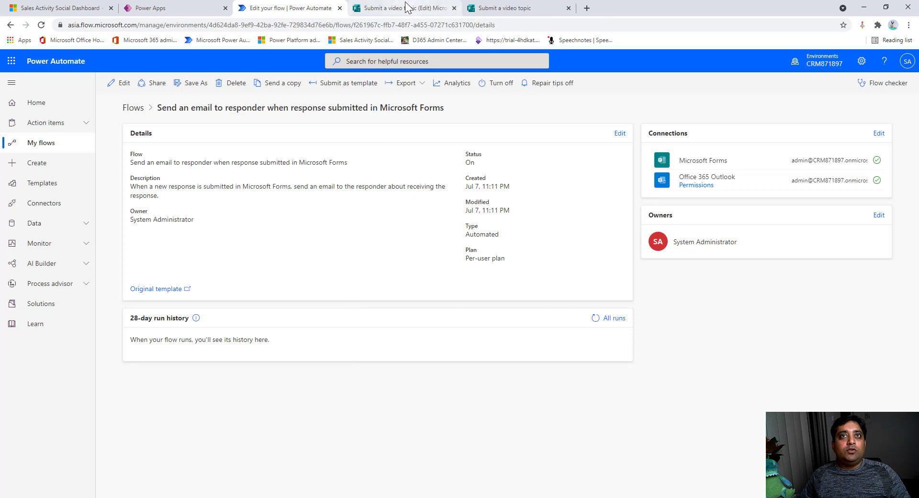
# On the form's response page, enter the responder's name and paste their e-mail address.
pyautogui.click(502, 9)
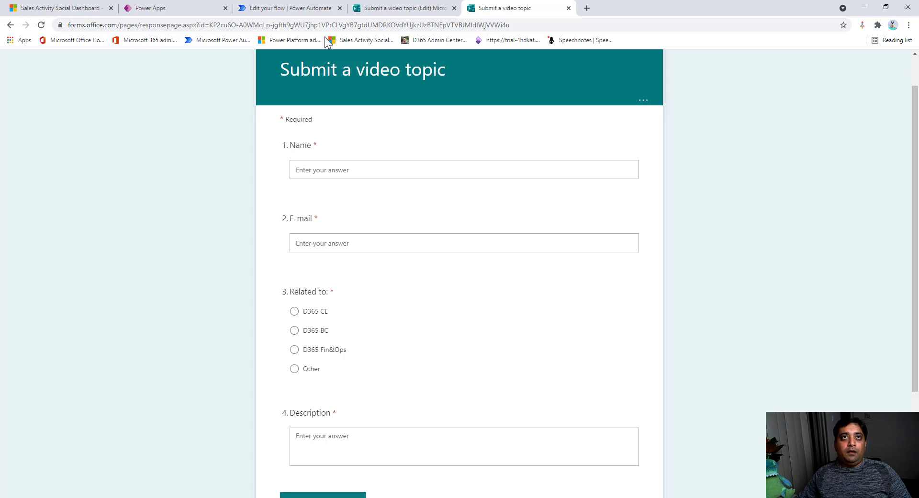
pyautogui.click(368, 173)
pyautogui.click(343, 241)
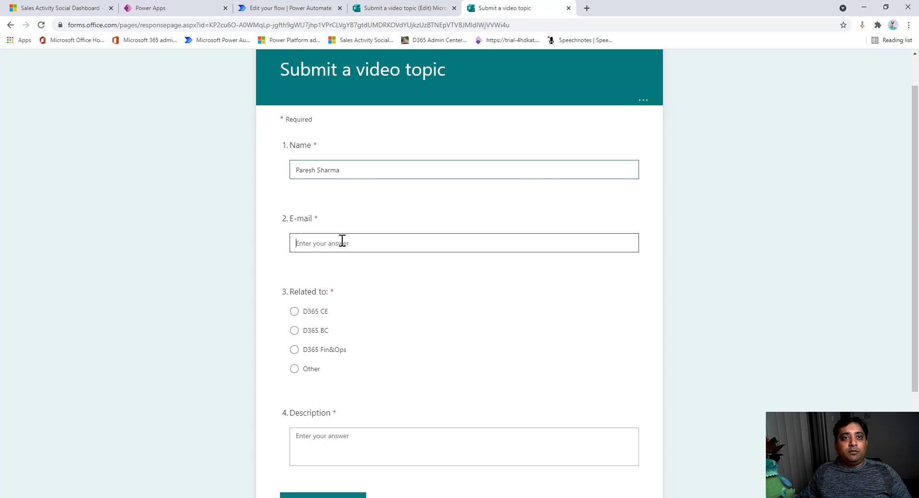
pyautogui.hotkey('ctrl', 'v')
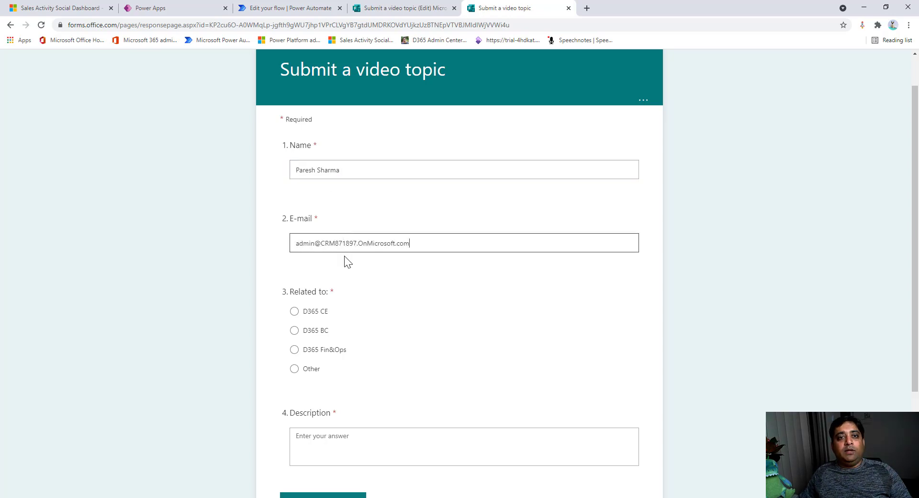
# Choose D365 CE, describe 'Could you create a video on Security Roles', and submit the response.
pyautogui.scroll(-2, 361, 328)
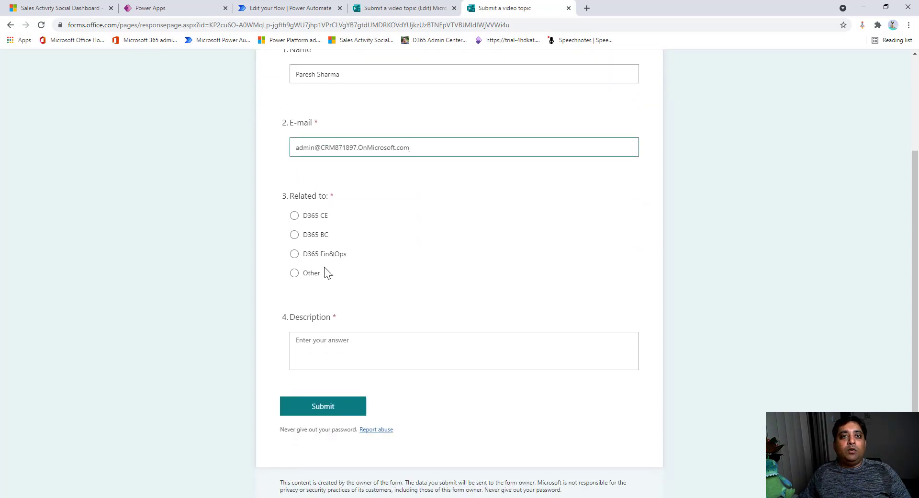
pyautogui.click(295, 215)
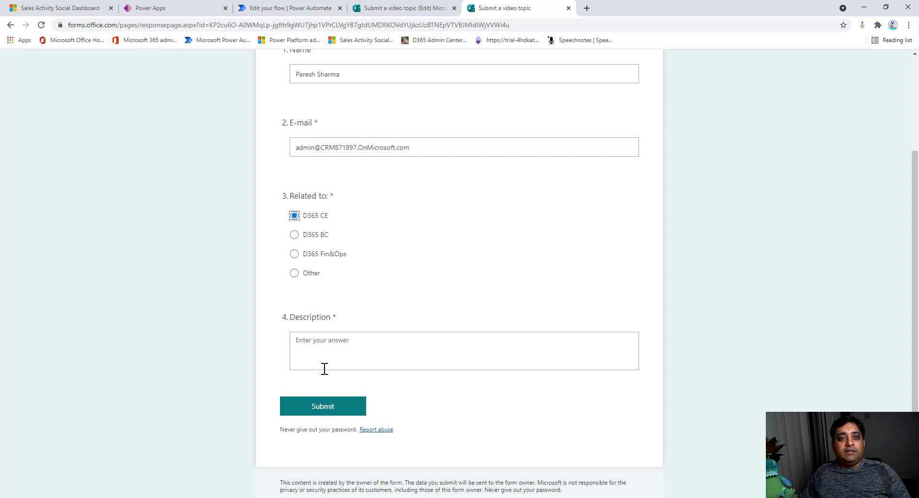
pyautogui.click(342, 340)
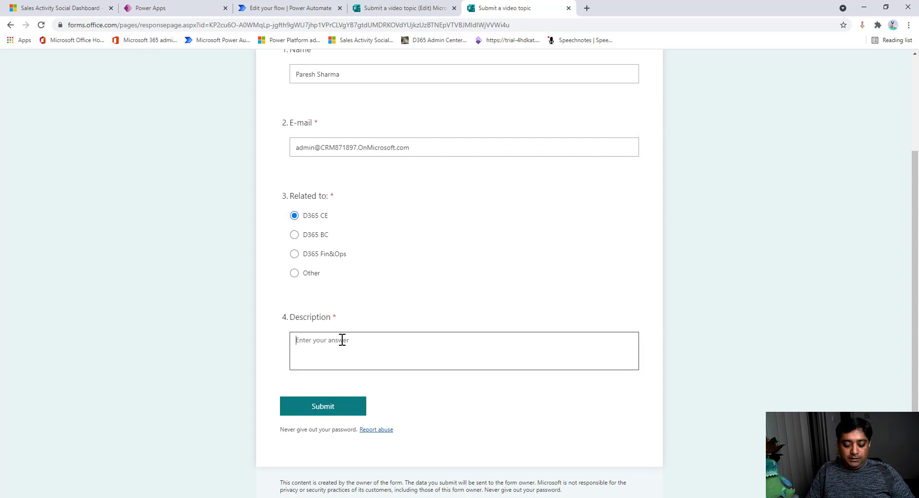
pyautogui.write('Could you ')
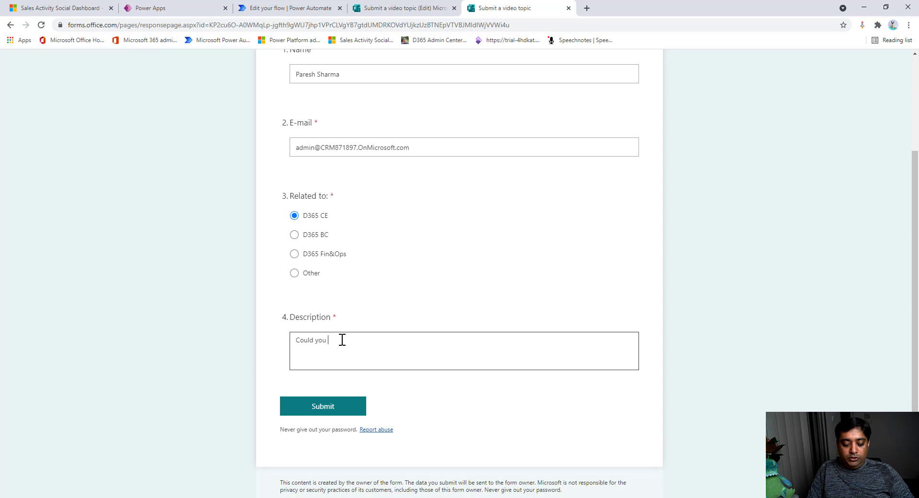
pyautogui.write('create a video on ')
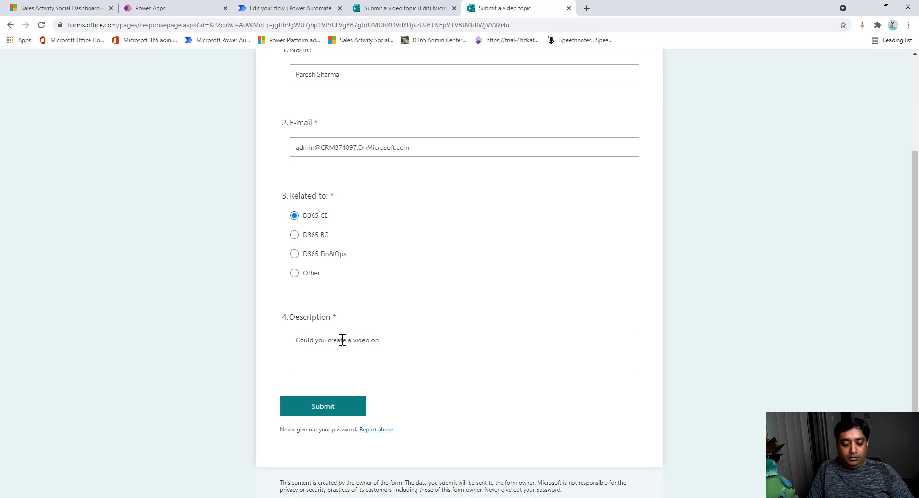
pyautogui.write('Security Roles')
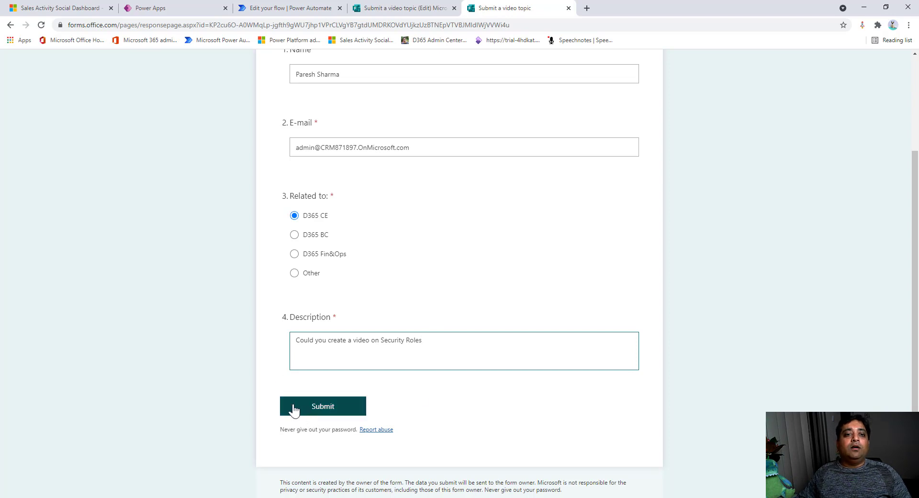
pyautogui.click(321, 409)
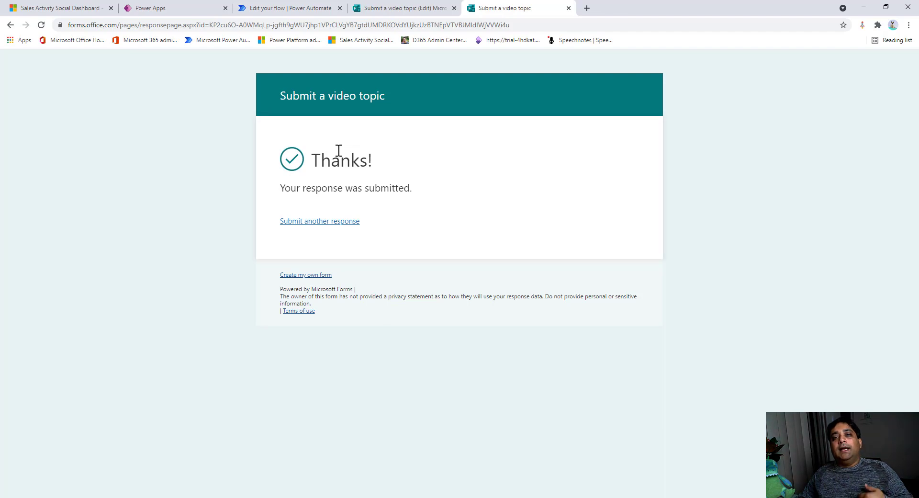
pyautogui.click(285, 8)
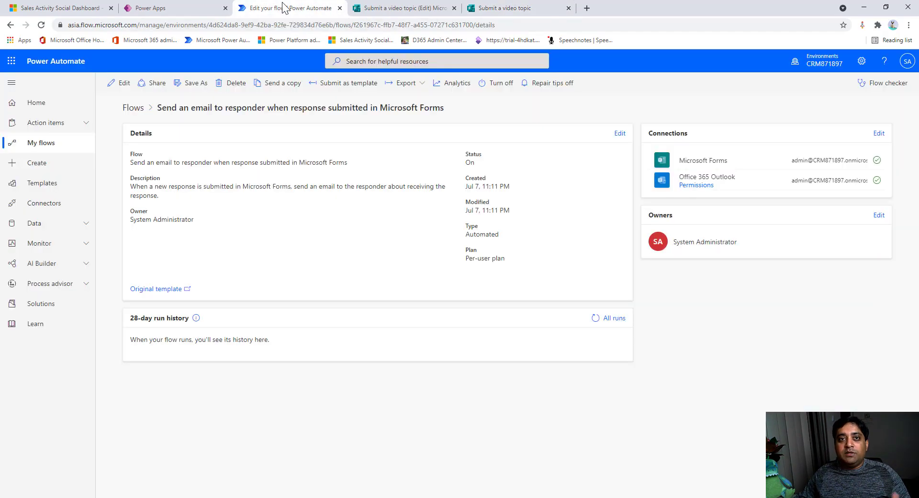
# Refresh the run history and open the latest failed run's details at the Condition step.
pyautogui.click(596, 319)
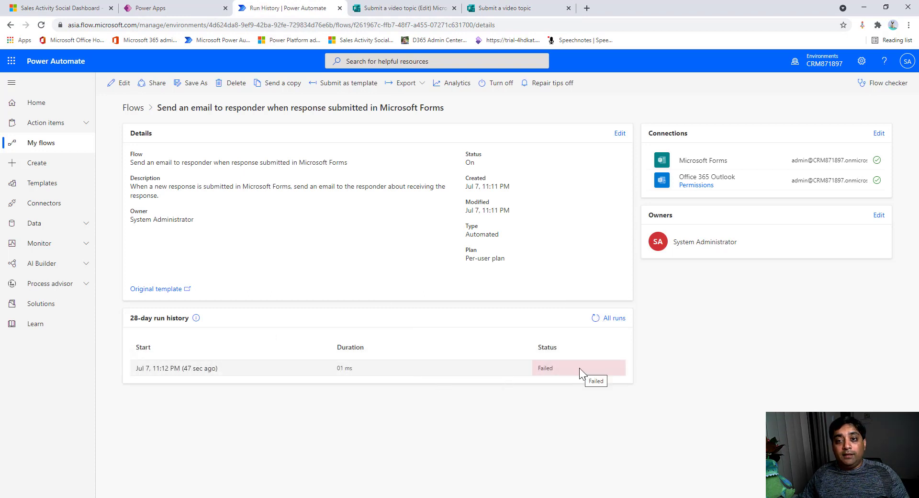
pyautogui.click(200, 368)
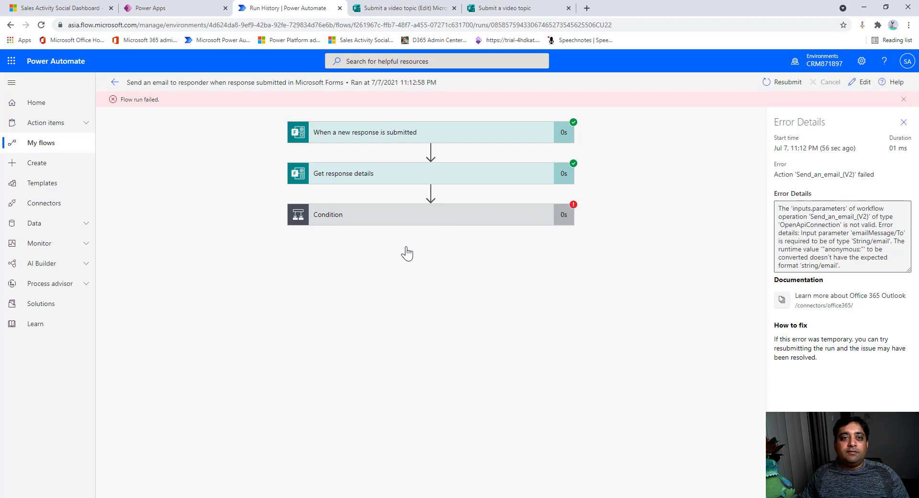
pyautogui.click(443, 223)
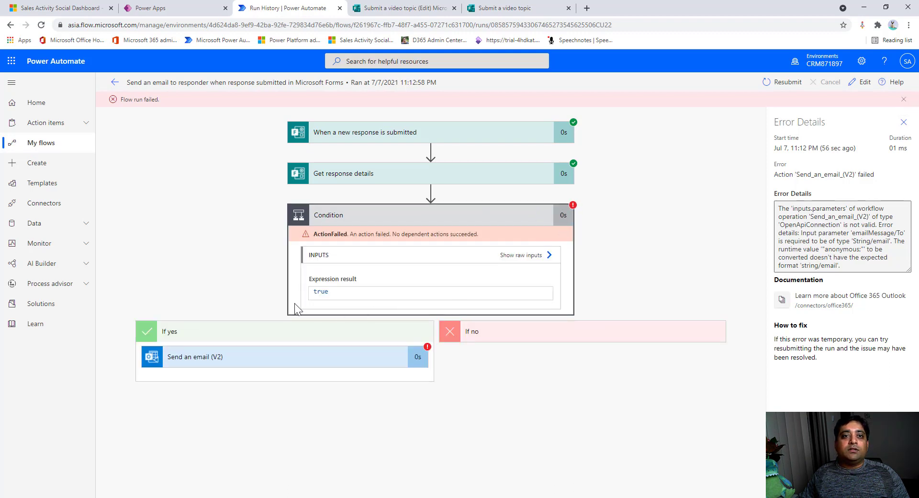
# Inspect the failed Send an email (V2) inputs, noting the To value 'anonymous', then go back.
pyautogui.click(262, 358)
pyautogui.scroll(-3, 324, 222)
pyautogui.scroll(-1, 302, 230)
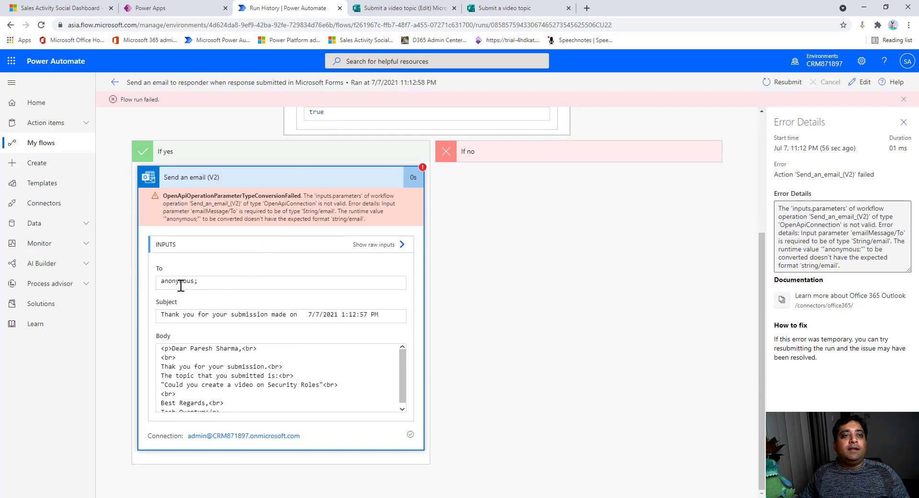
pyautogui.moveTo(201, 282); pyautogui.dragTo(162, 281)
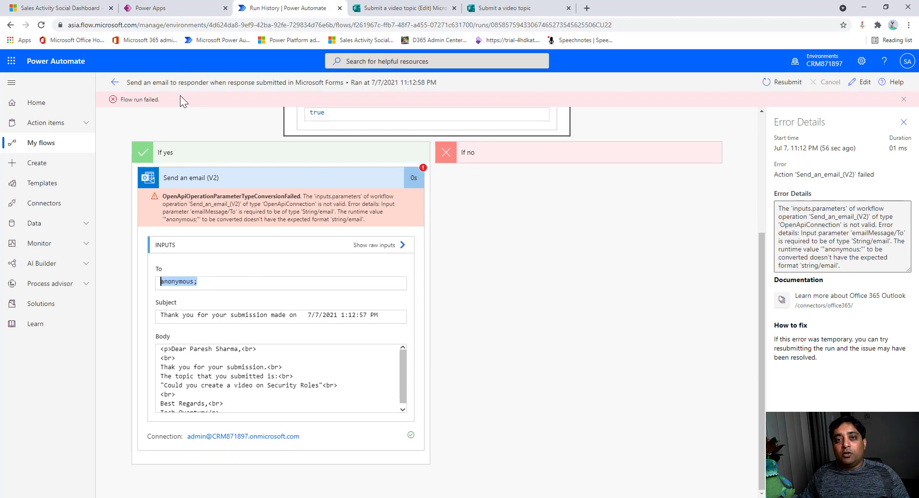
pyautogui.click(115, 82)
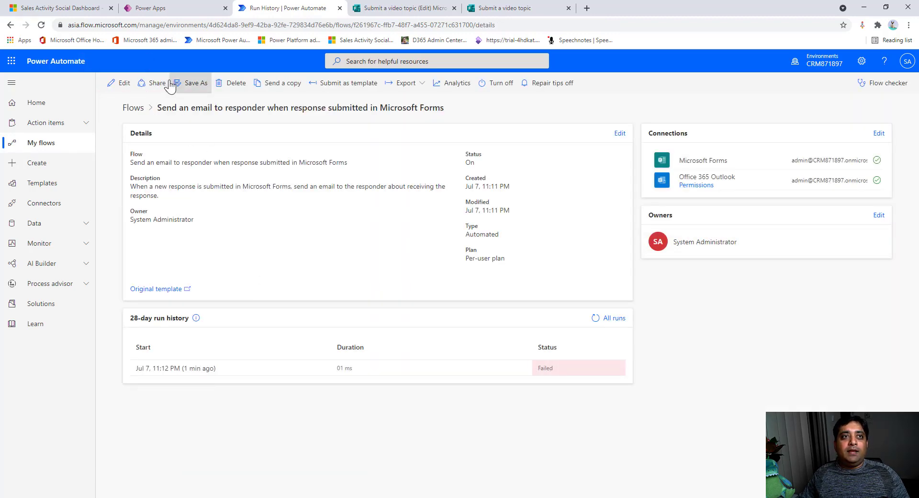
# Replace Responders' Email with the form's E-mail answer in the email's To field and save the flow.
pyautogui.click(118, 83)
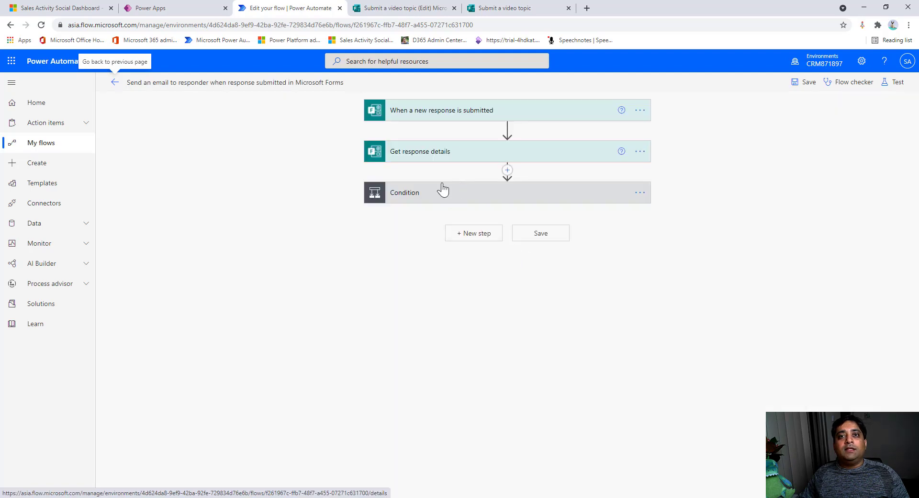
pyautogui.click(442, 191)
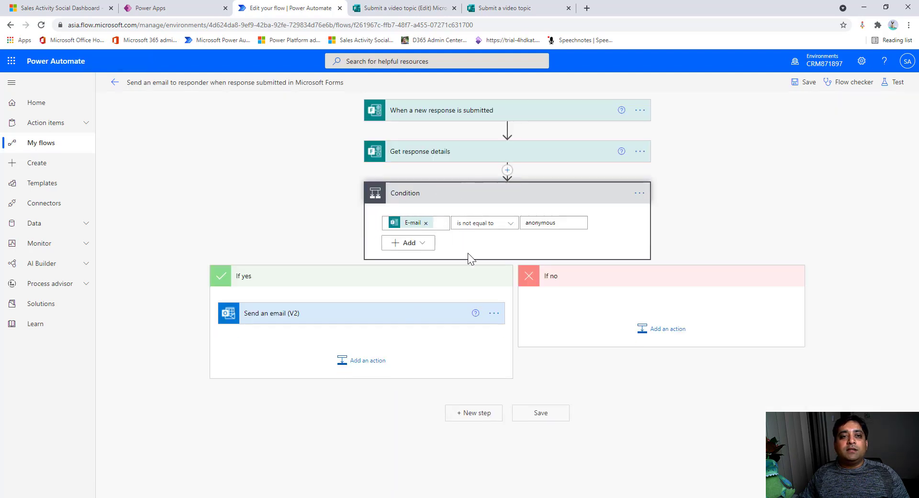
pyautogui.click(327, 316)
pyautogui.scroll(-2, 365, 307)
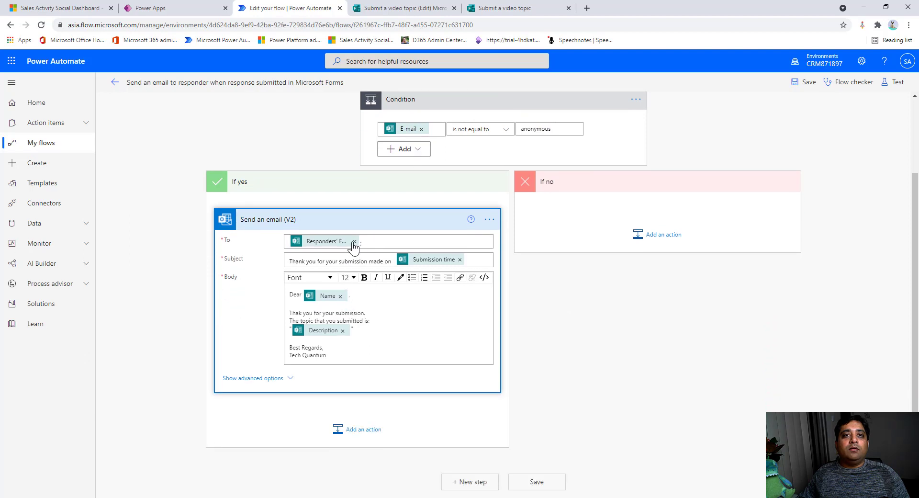
pyautogui.click(355, 241)
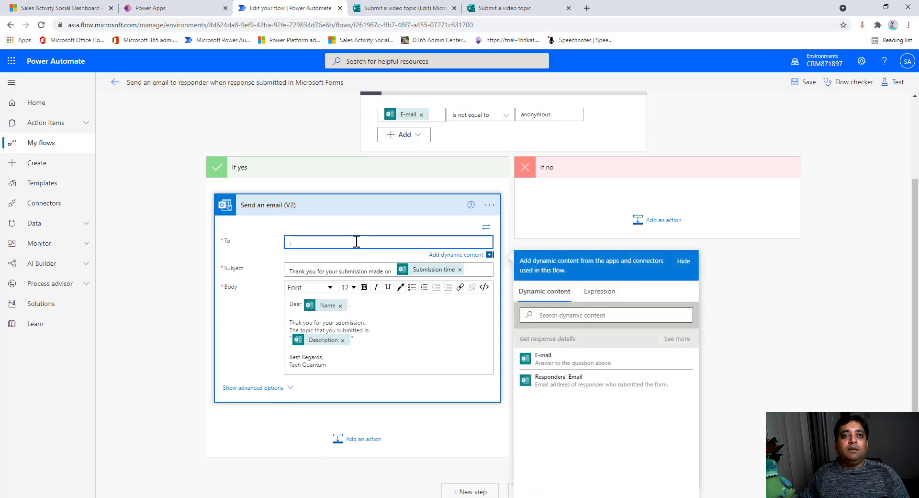
pyautogui.press('BackSpace')
pyautogui.click(555, 359)
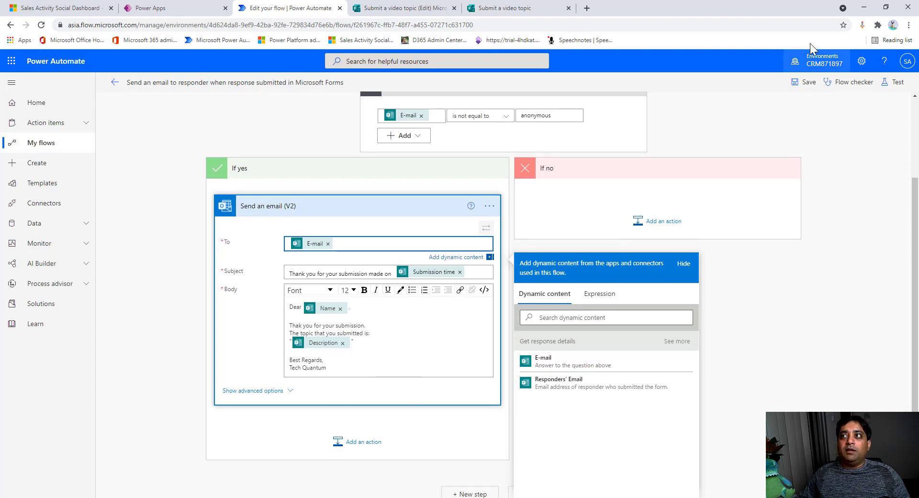
pyautogui.click(802, 84)
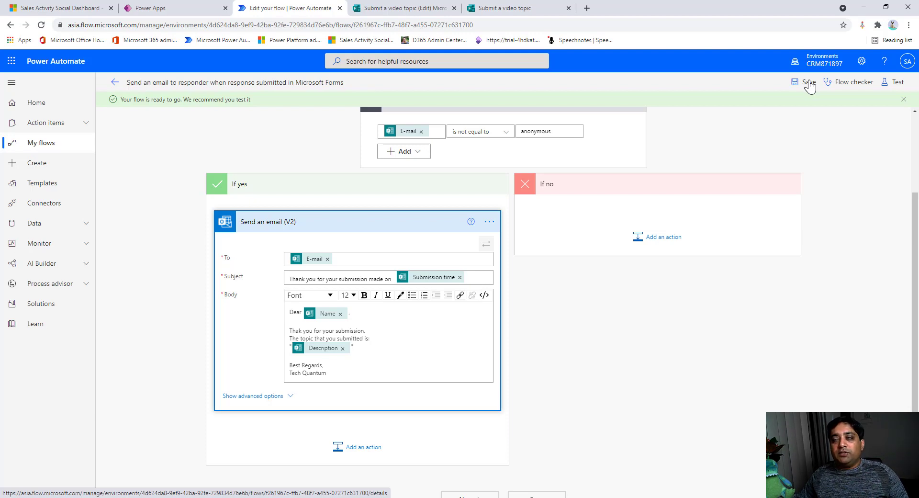
# Test the flow automatically with the recently used trigger from the failed run, reaching 'Test succeeded'.
pyautogui.click(899, 83)
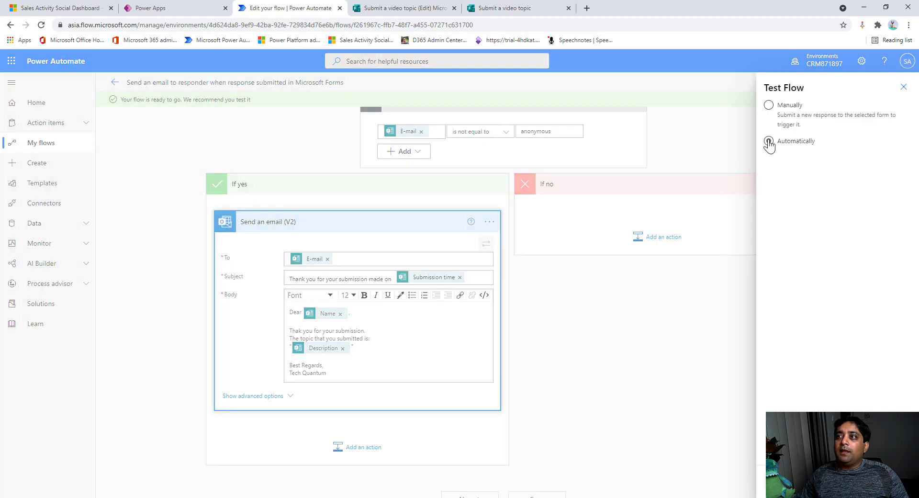
pyautogui.click(769, 142)
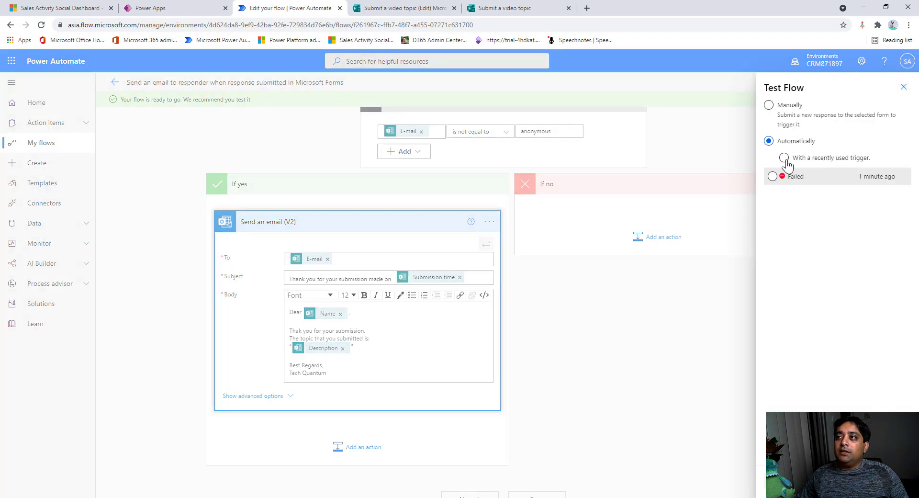
pyautogui.click(772, 176)
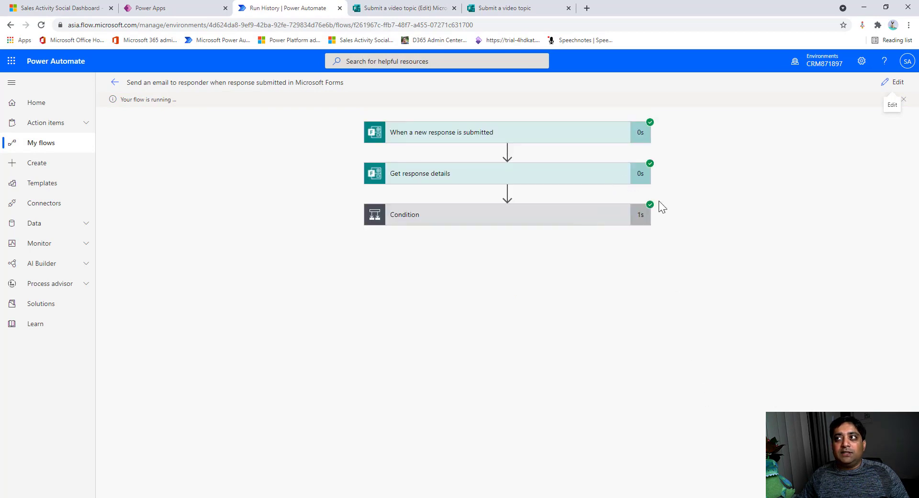
pyautogui.click(115, 82)
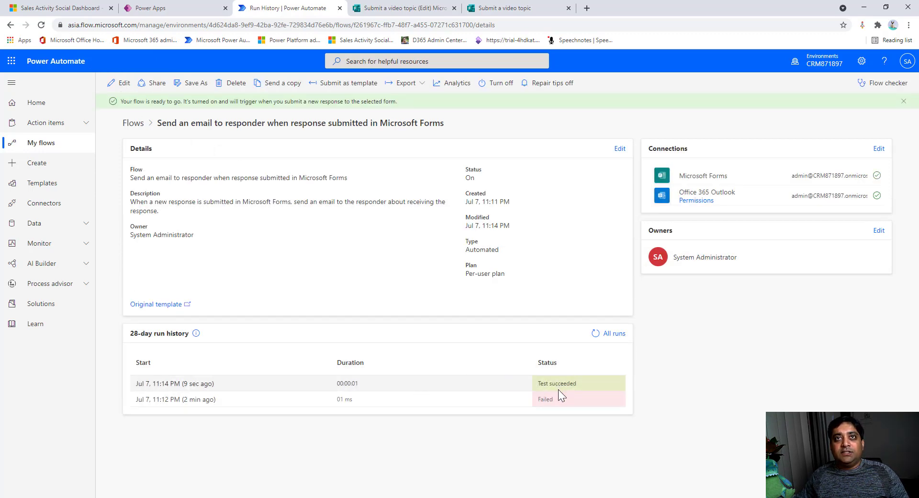
pyautogui.click(405, 8)
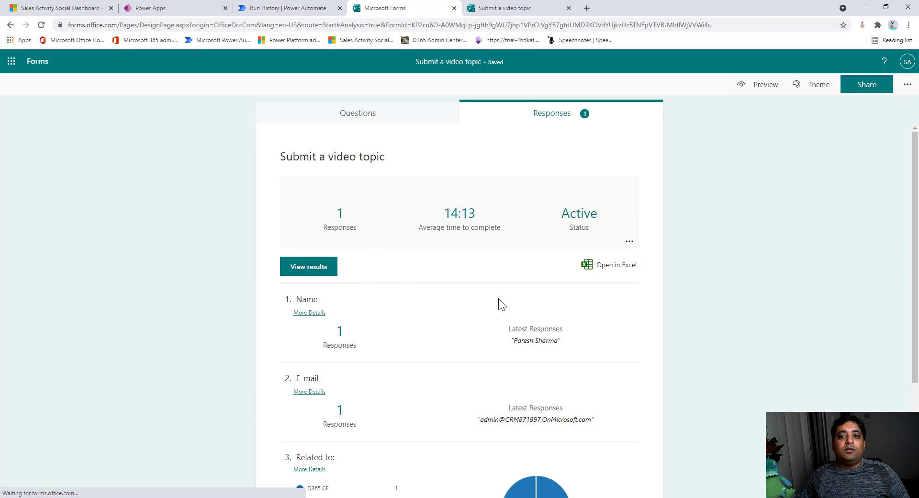
# Scroll through the single response's summary, then check the Power Automate run history.
pyautogui.scroll(-3, 498, 299)
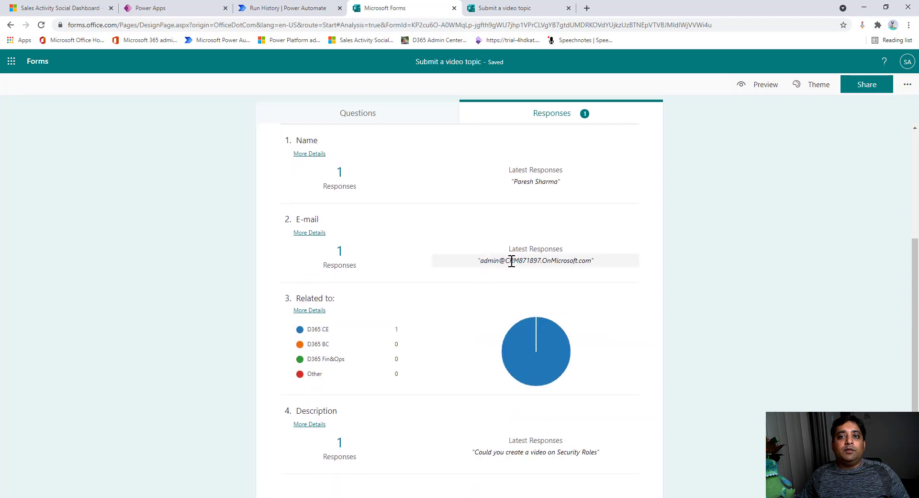
pyautogui.click(280, 8)
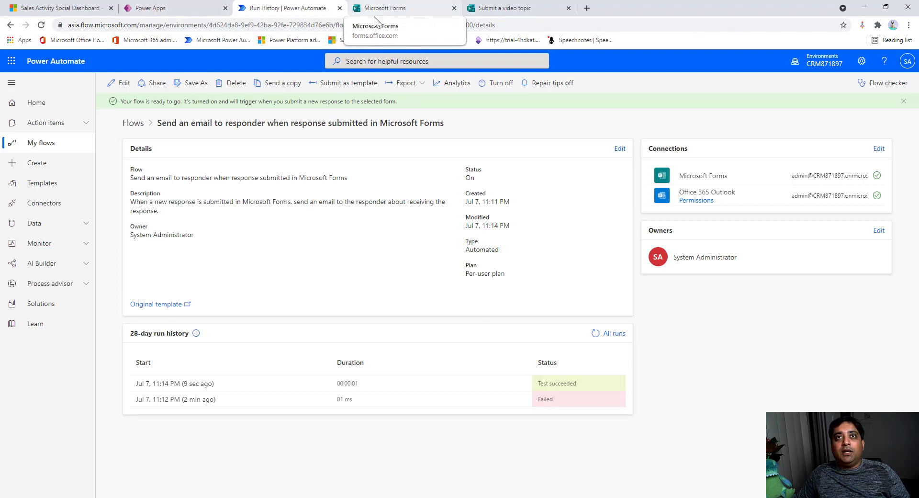
pyautogui.click(588, 8)
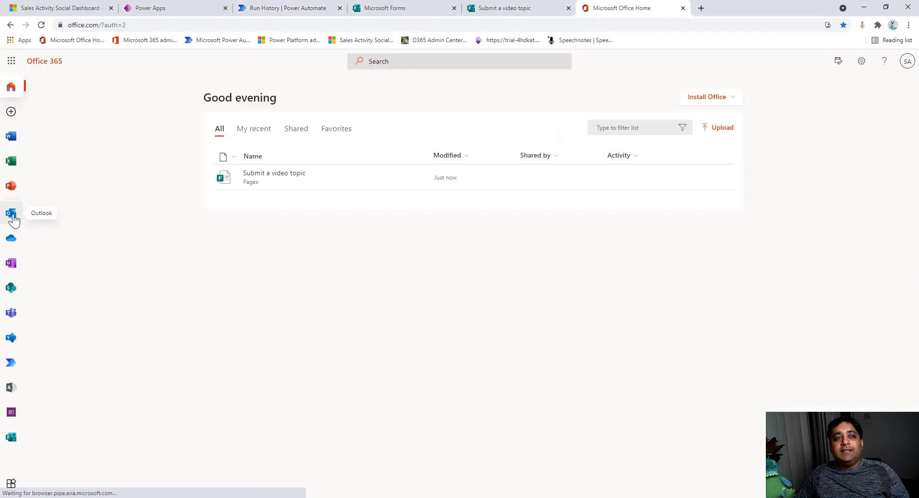
# Open the thank-you email in Outlook and check the greeting name and the quoted Security Roles topic.
pyautogui.click(11, 217)
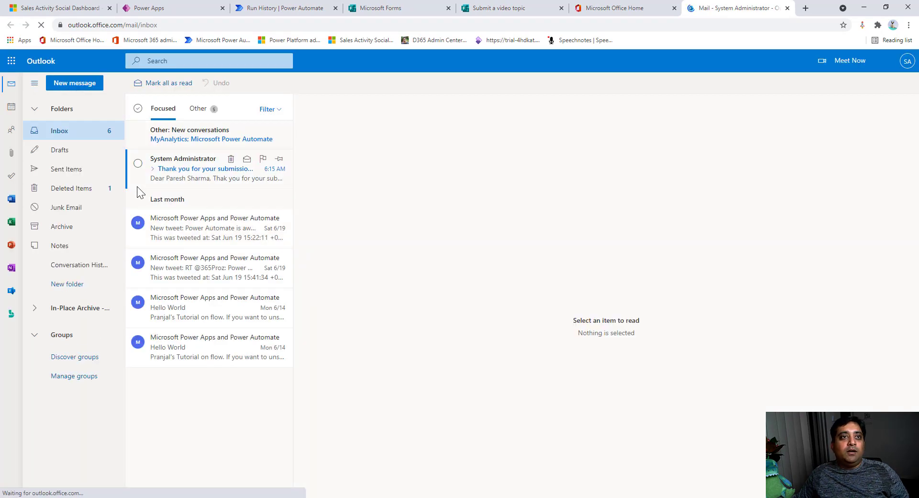
pyautogui.click(174, 165)
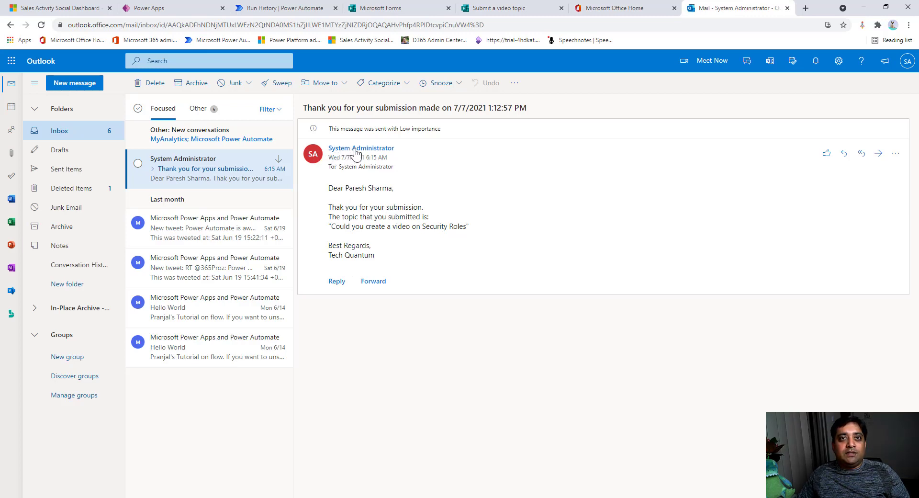
pyautogui.moveTo(353, 156)
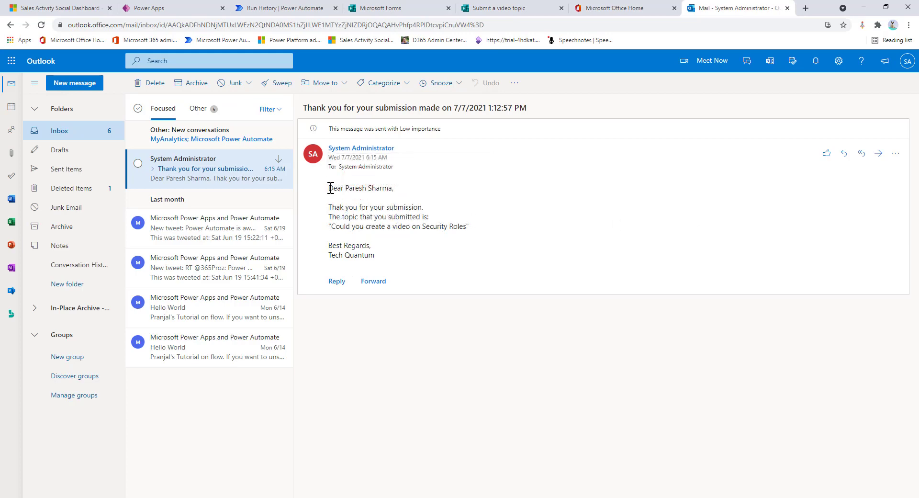
pyautogui.moveTo(345, 188); pyautogui.dragTo(389, 189)
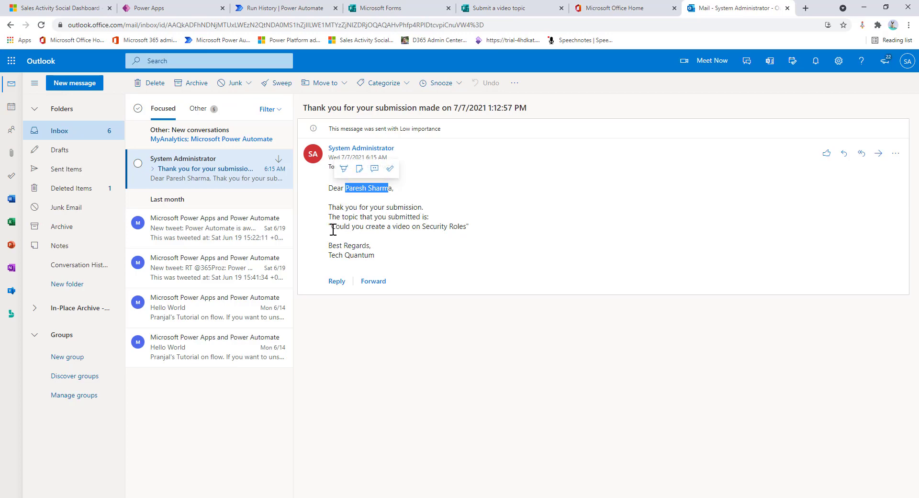
pyautogui.moveTo(333, 227); pyautogui.dragTo(467, 230)
pyautogui.click(488, 224)
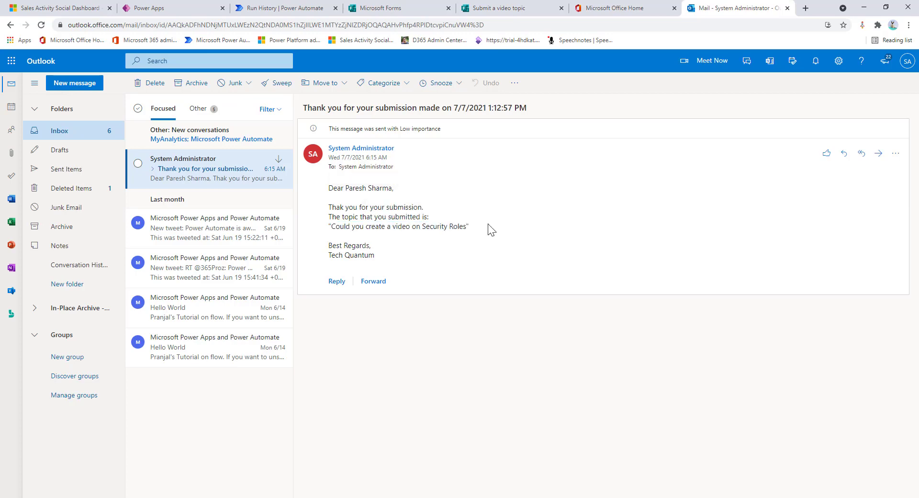